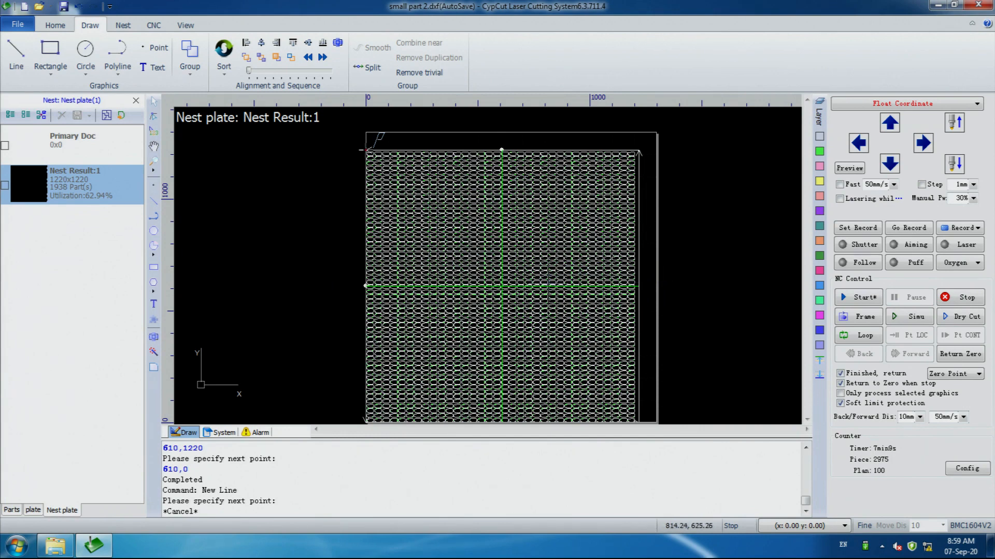
Examine the nested plate and its dividing lines together with the list of nested parts
scroll(502, 149, up, 2)
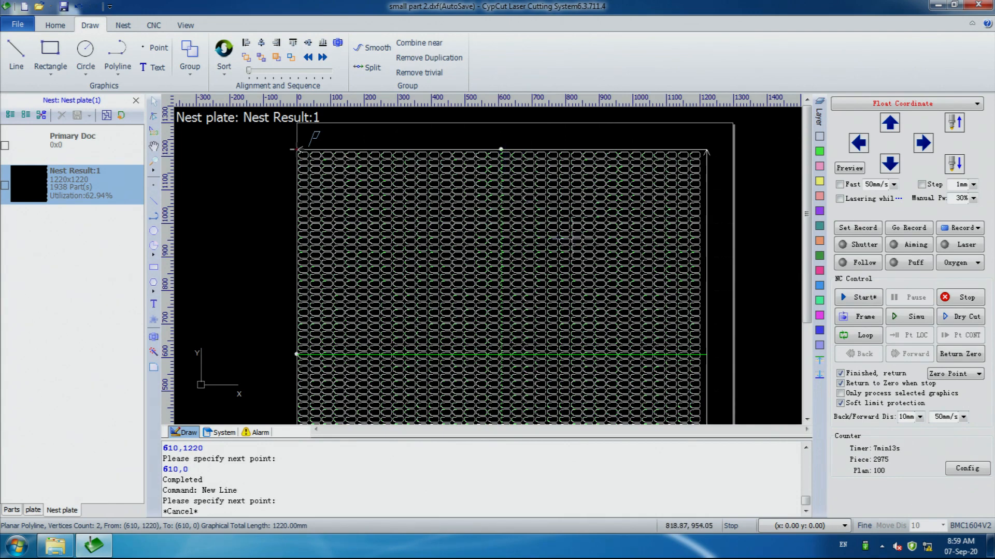
scroll(559, 322, down, 1)
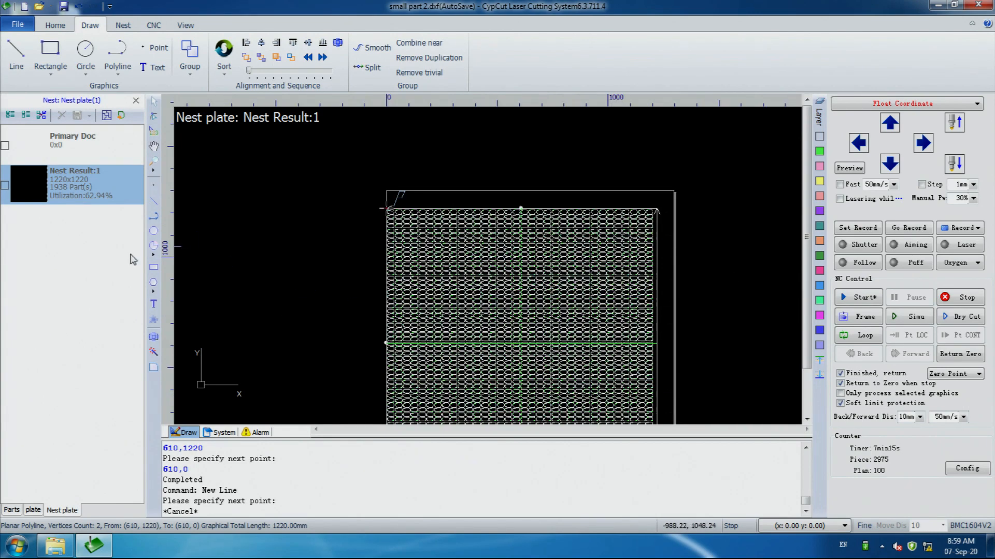
click(12, 509)
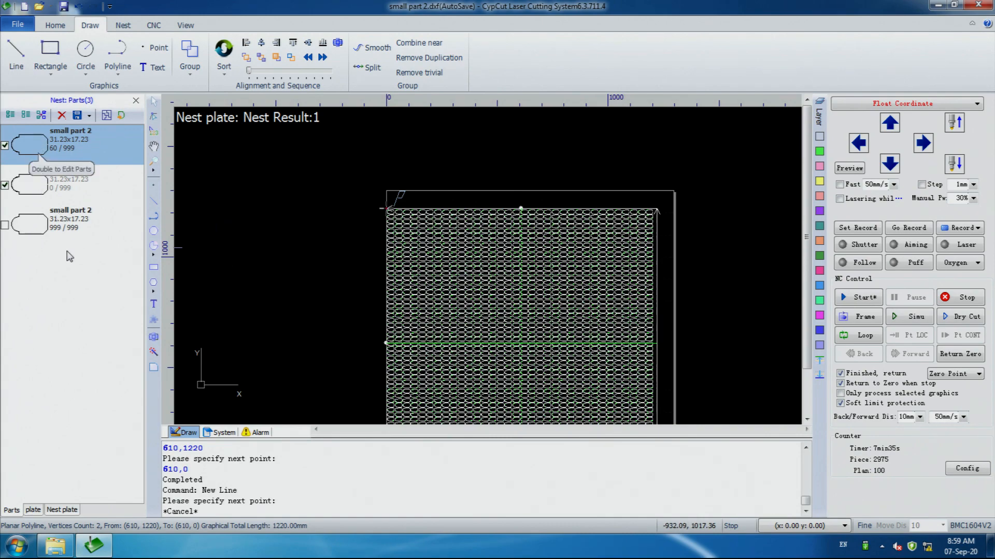
scroll(387, 335, up, 3)
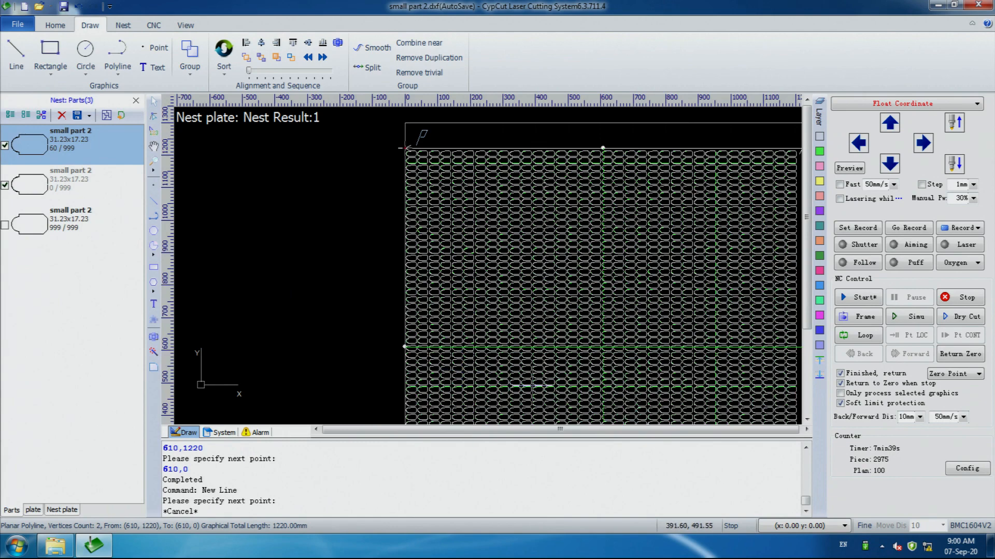
scroll(596, 393, down, 4)
scroll(650, 398, up, 2)
scroll(650, 397, up, 1)
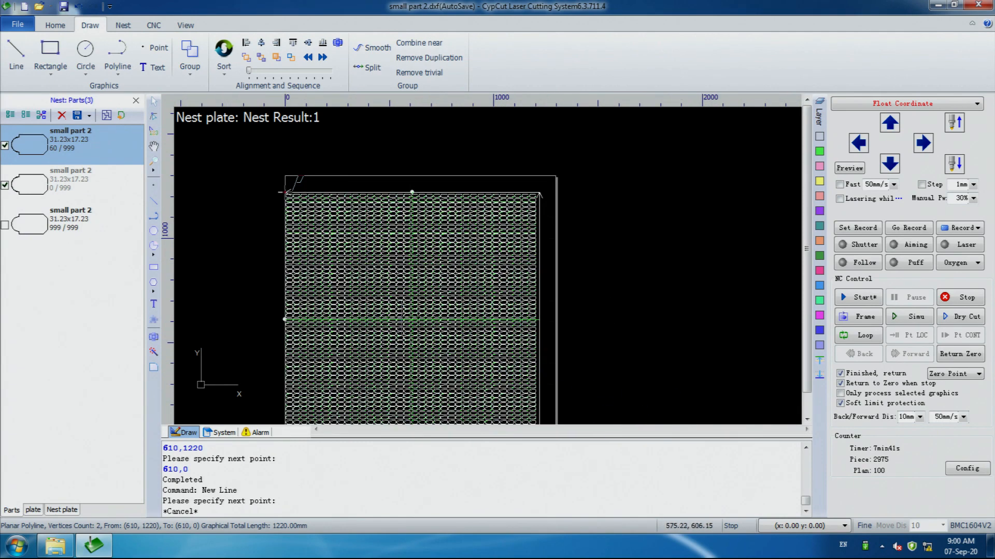
scroll(381, 295, down, 2)
scroll(408, 359, up, 2)
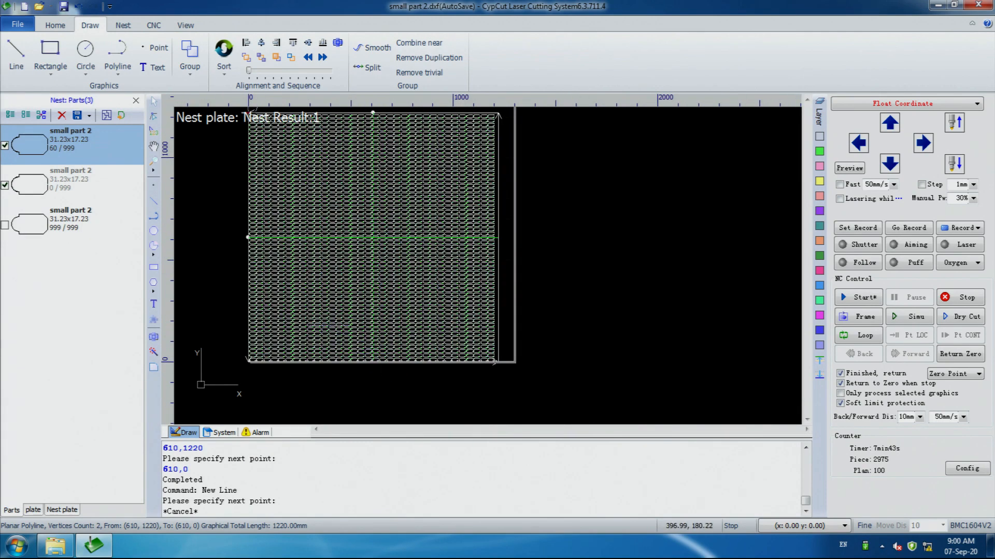
scroll(285, 308, down, 1)
scroll(274, 290, up, 1)
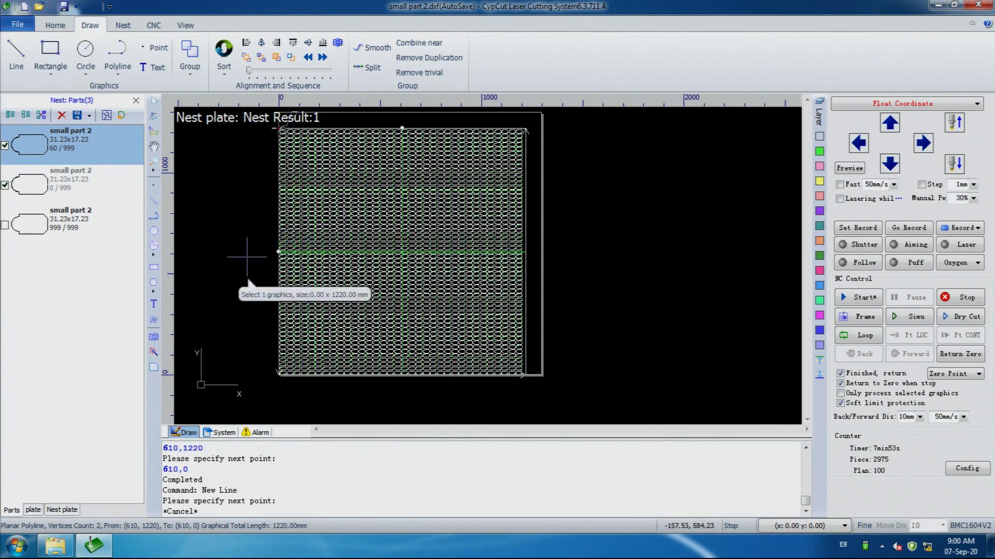
Delete the row of parts crossed by the horizontal dividing line on the left half of the plate
scroll(246, 257, up, 2)
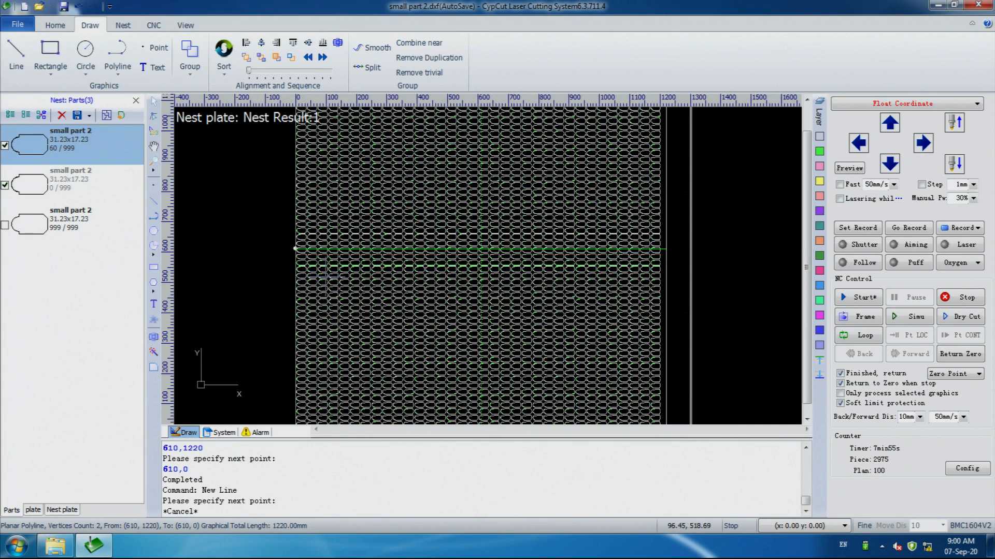
scroll(325, 278, up, 2)
scroll(292, 252, up, 2)
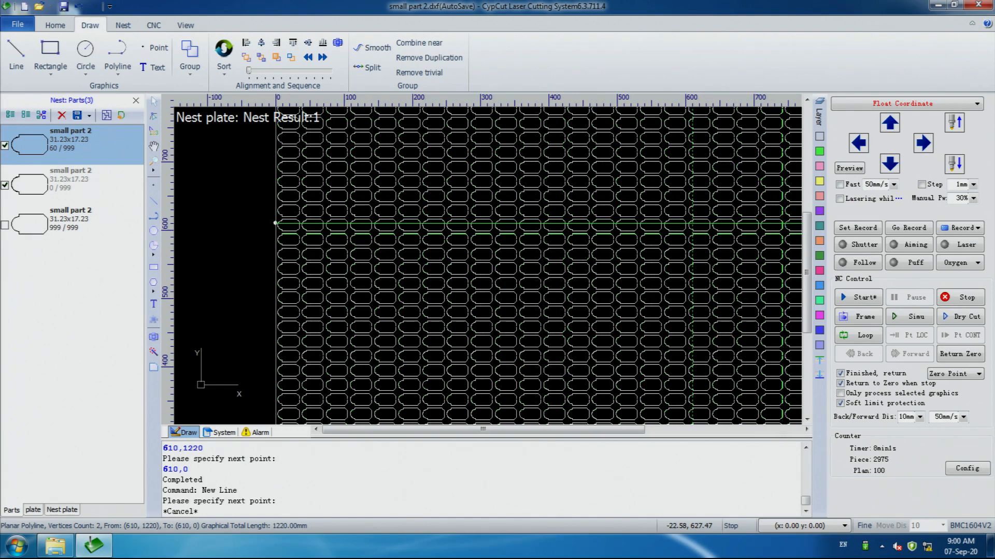
drag(260, 211, 688, 239)
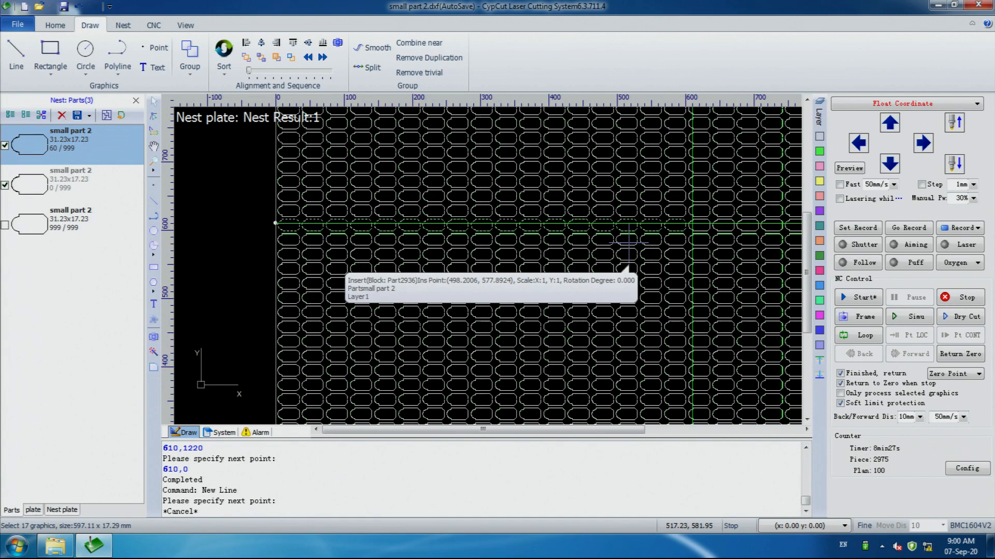
key(Delete)
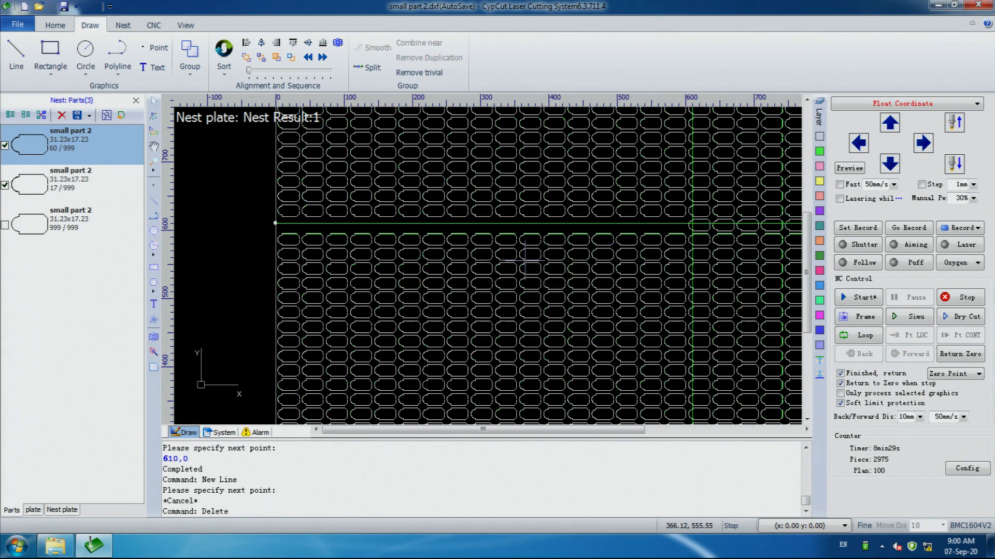
Delete the remaining row of parts crossed by the horizontal dividing line on the right half of the plate
scroll(521, 257, down, 2)
scroll(570, 270, down, 3)
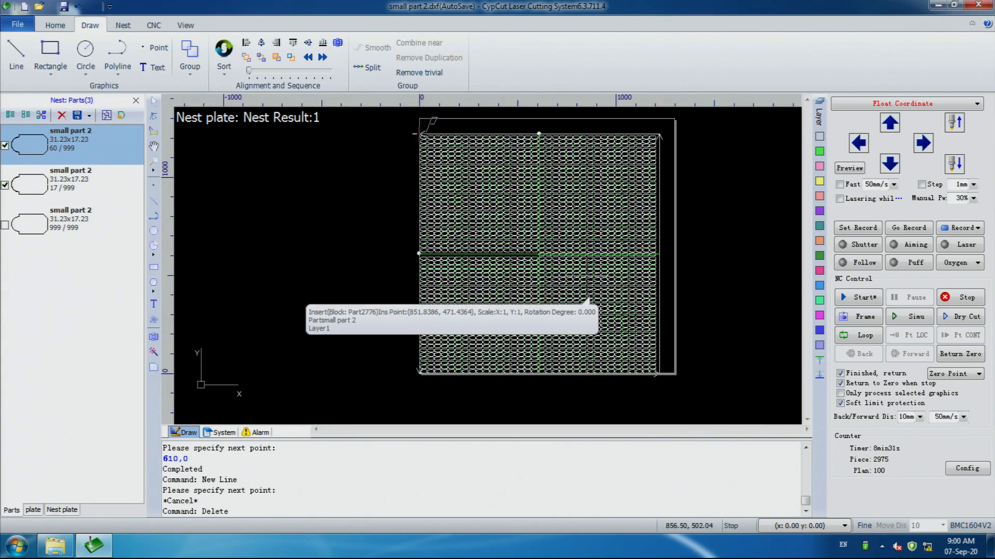
scroll(587, 271, up, 2)
scroll(592, 264, up, 1)
click(494, 231)
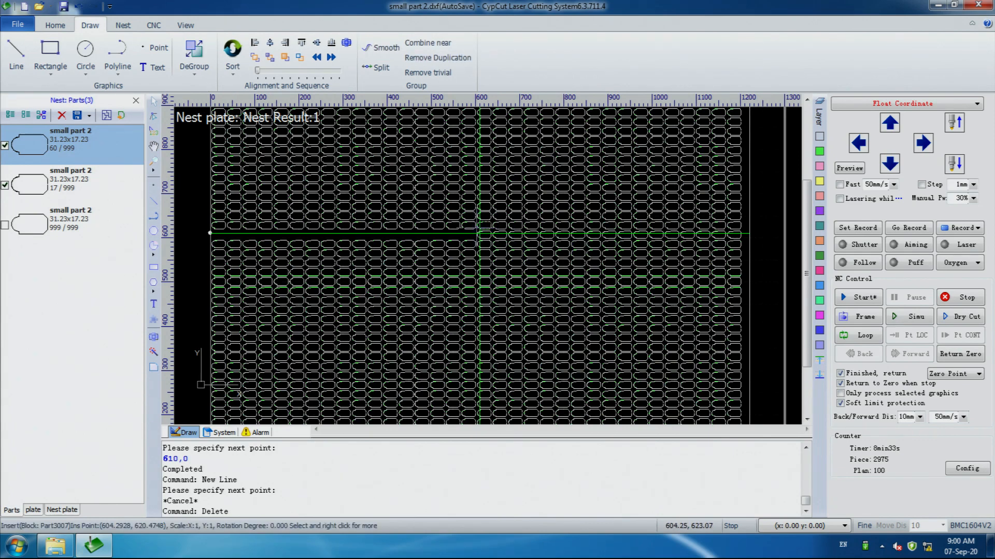
drag(509, 236, 745, 244)
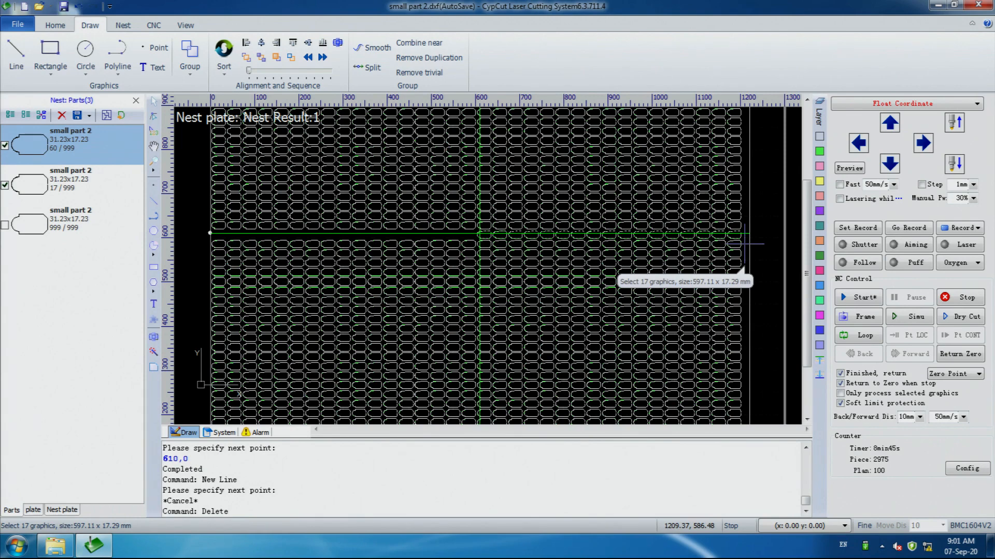
key(Delete)
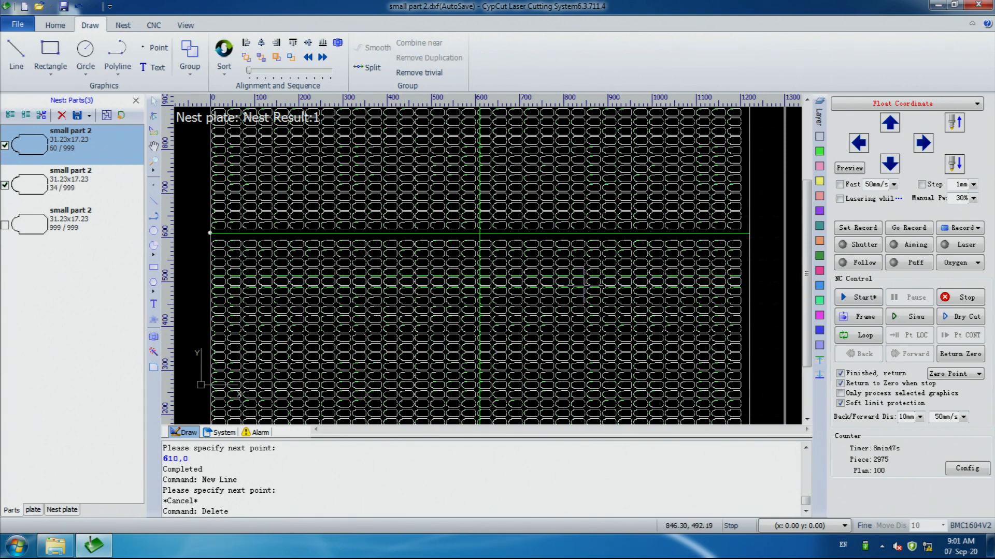
Delete the column of parts crossed by the vertical dividing line in the lower half of the plate
scroll(582, 286, down, 2)
scroll(549, 311, down, 2)
scroll(528, 347, up, 2)
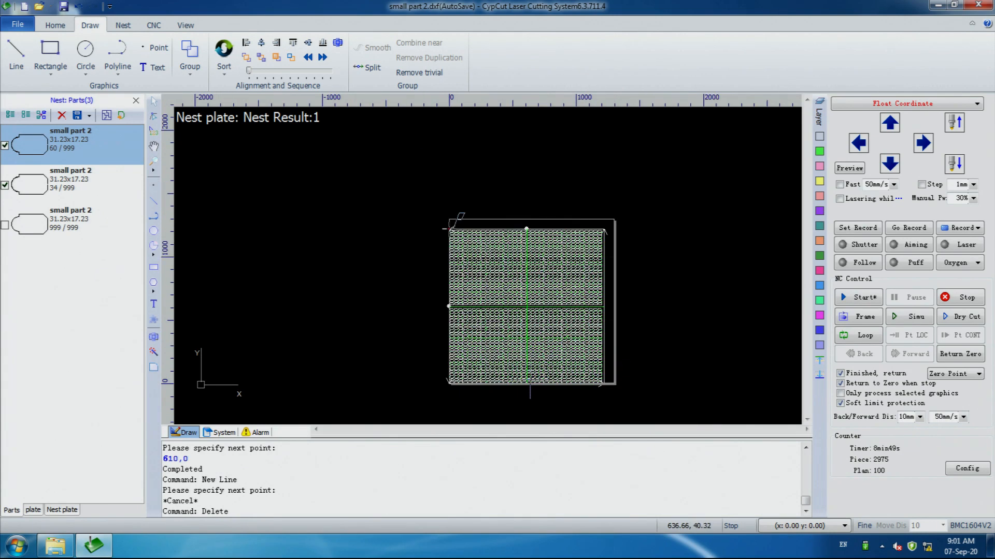
scroll(527, 379, up, 1)
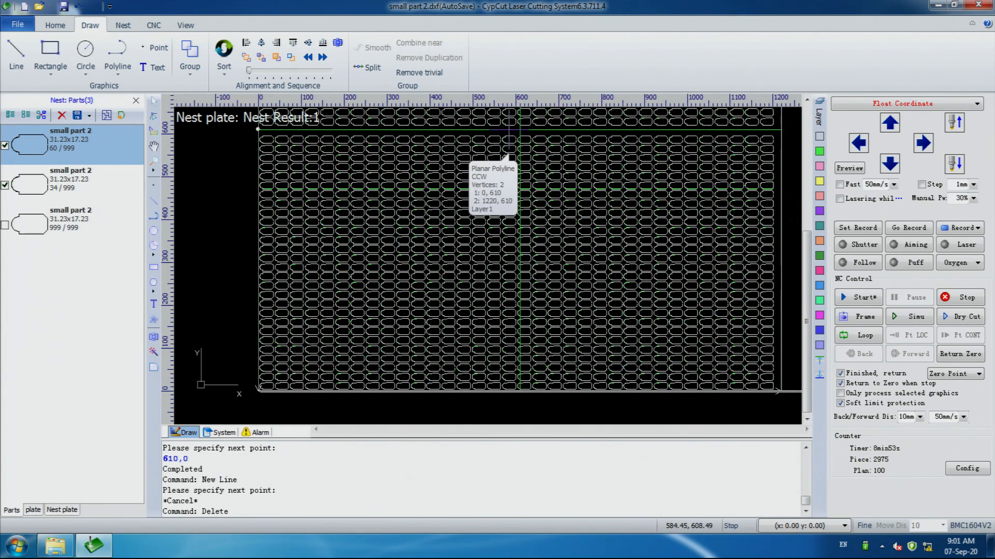
drag(509, 132, 542, 404)
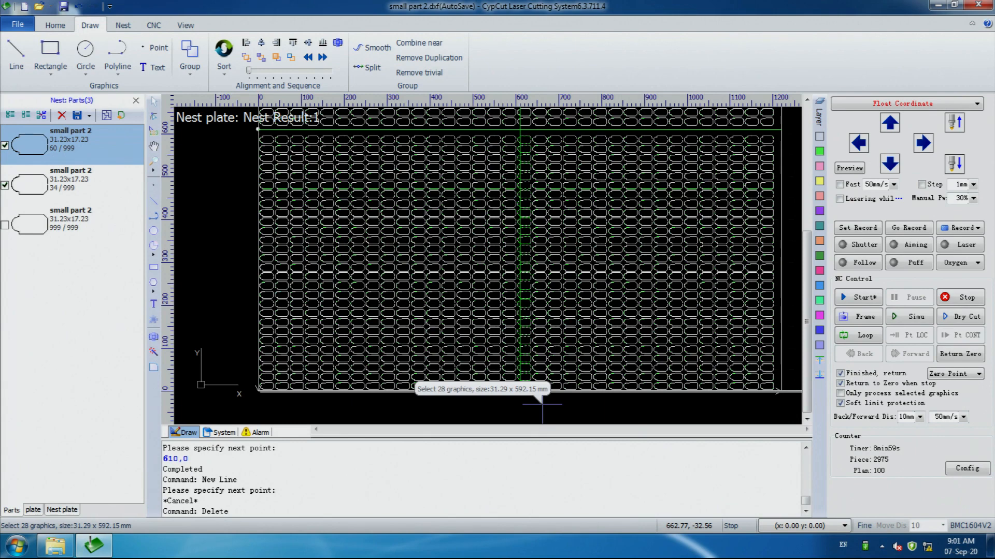
key(Delete)
Delete the column of parts crossed by the vertical dividing line in the upper half of the plate
scroll(532, 412, down, 2)
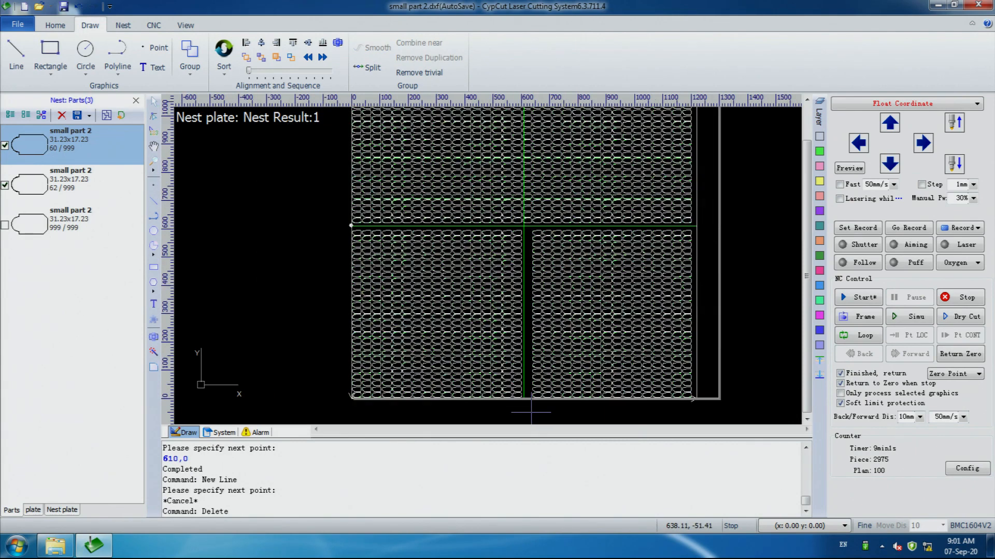
scroll(531, 413, down, 1)
scroll(533, 280, up, 1)
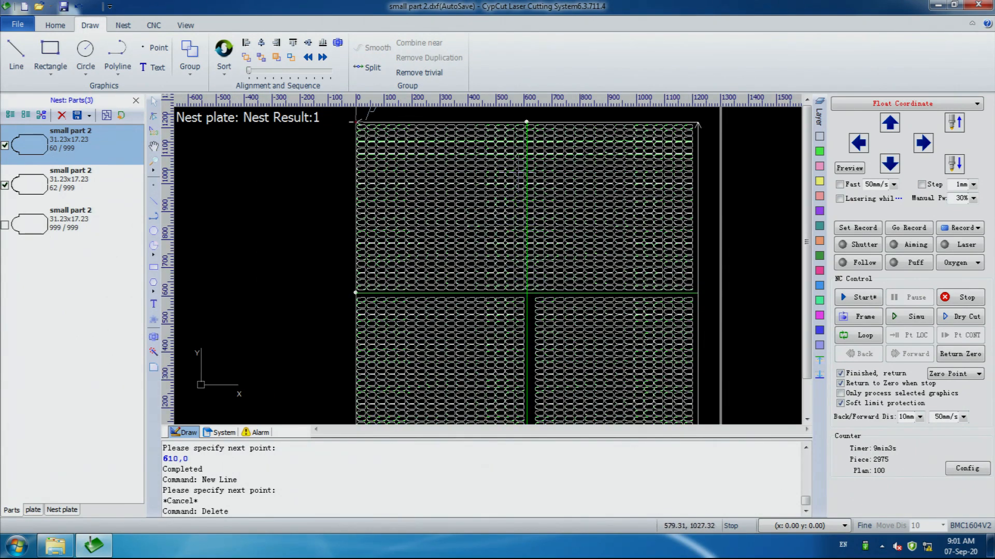
drag(517, 120, 536, 298)
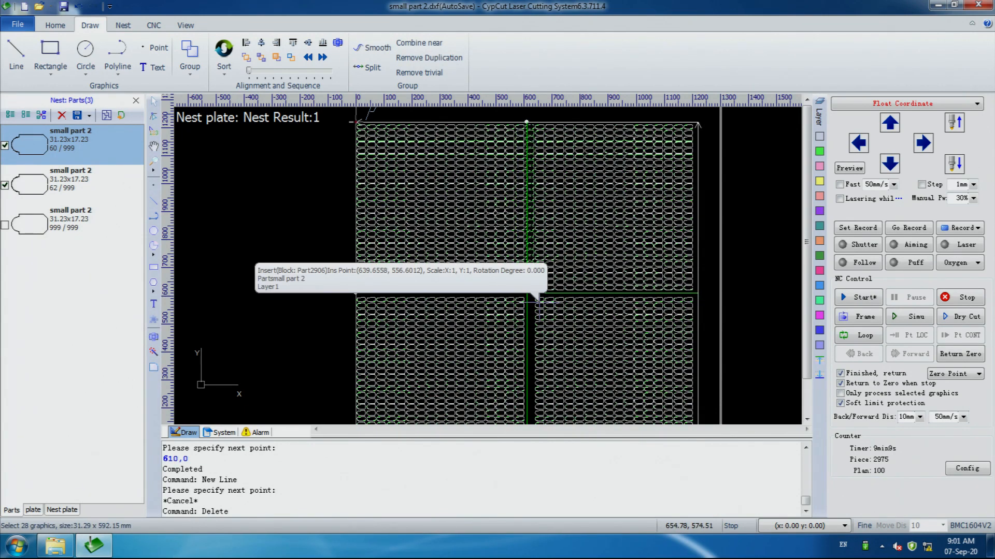
key(Delete)
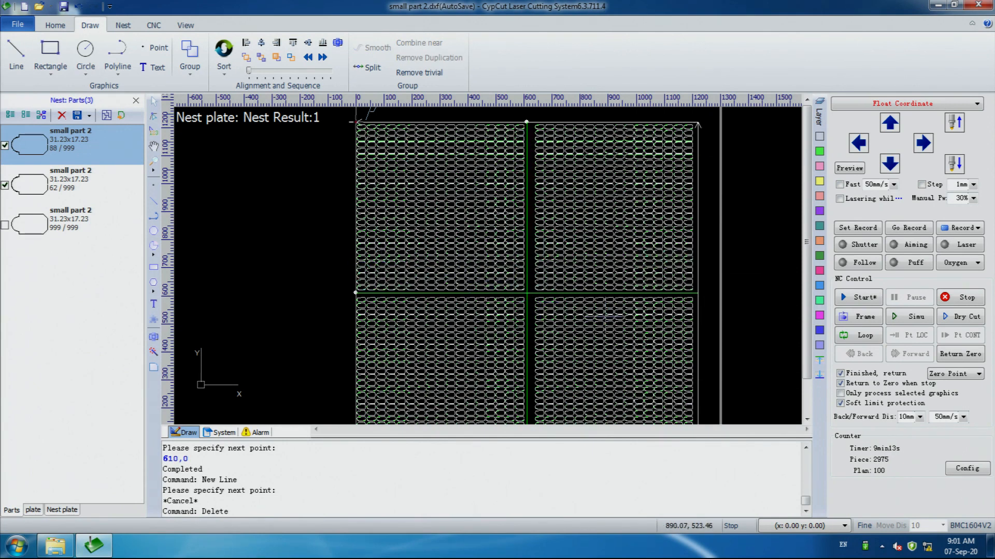
Select both the vertical and horizontal dividing lines and assign them to the last layer
click(507, 293)
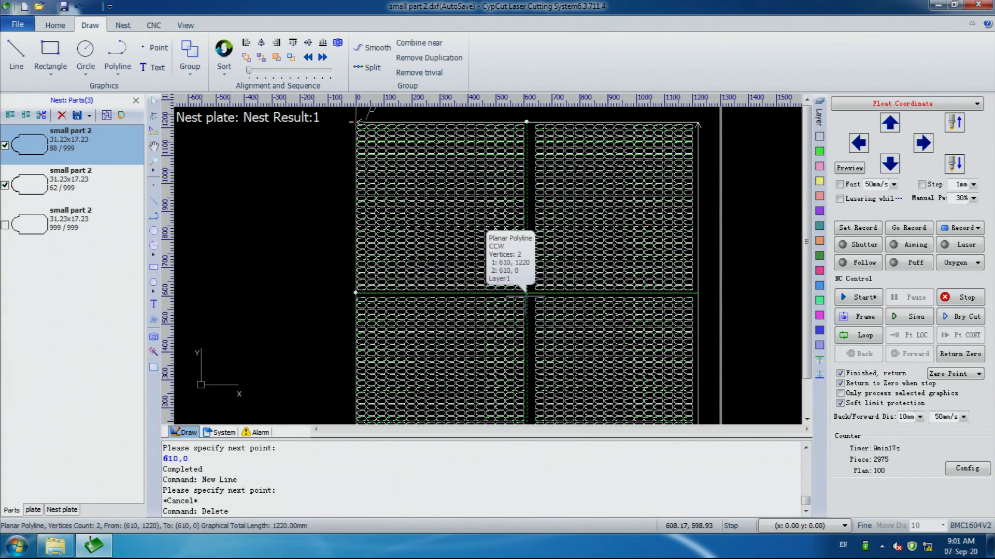
click(519, 293)
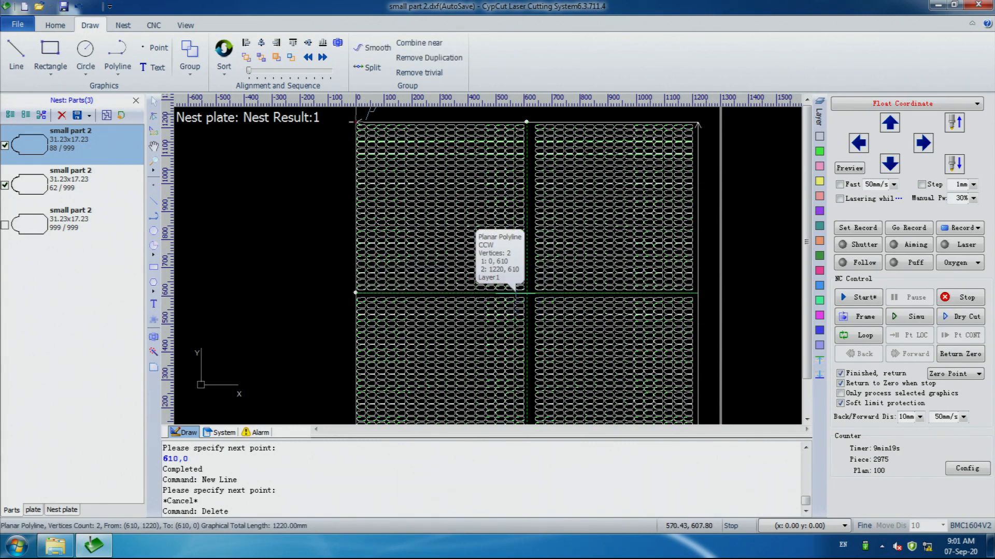
click(516, 294)
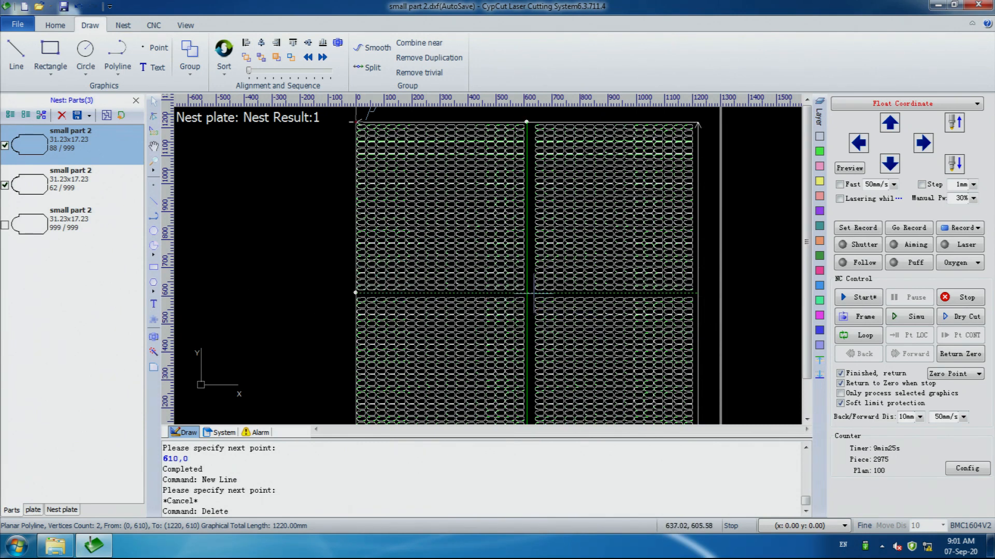
click(527, 294)
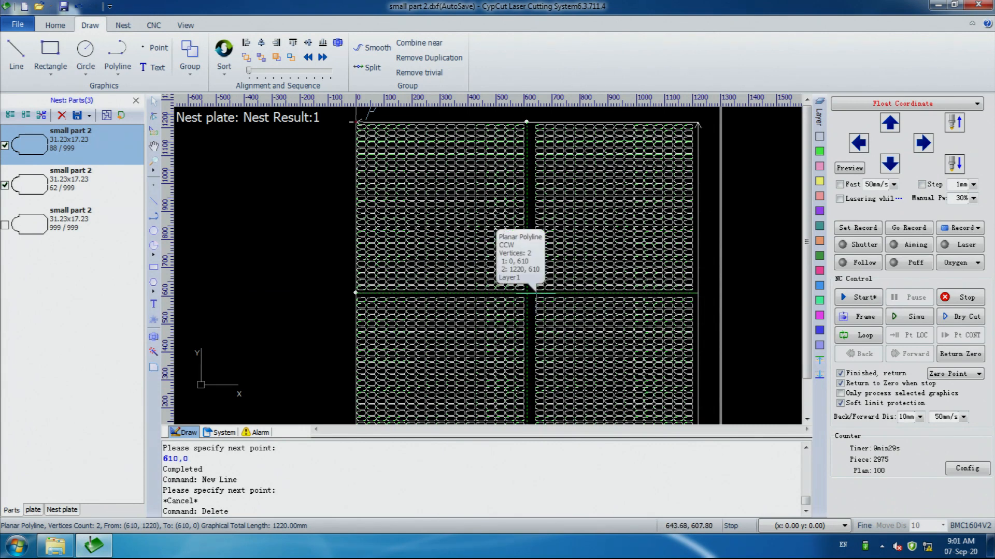
shift+click(539, 294)
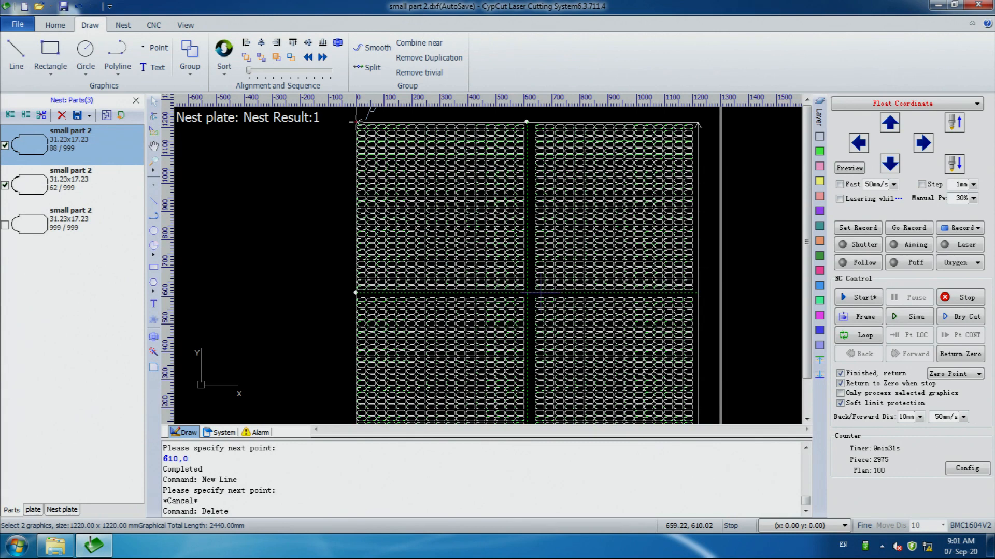
click(819, 378)
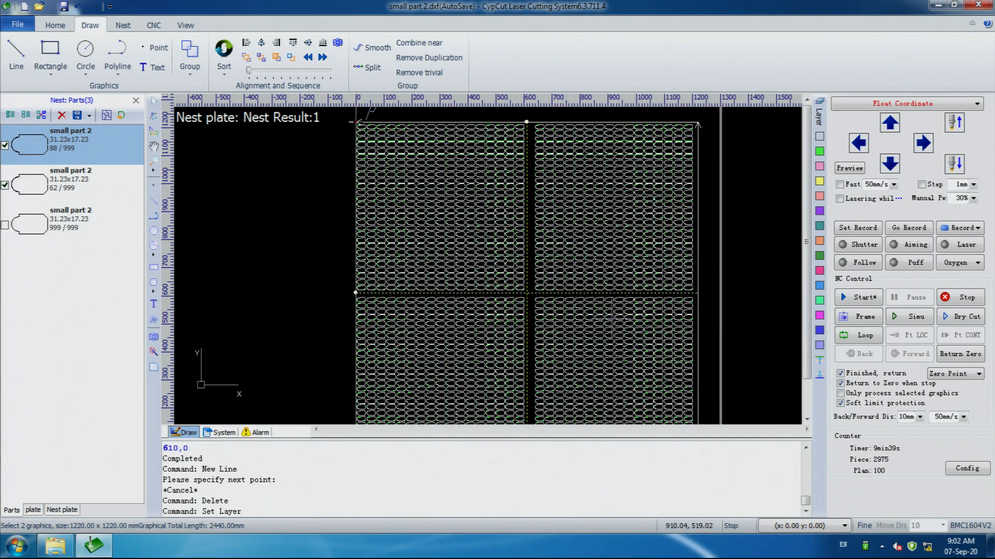
Open the layer parameter settings and compare the cutting parameters of layer1 and the last layer
click(818, 118)
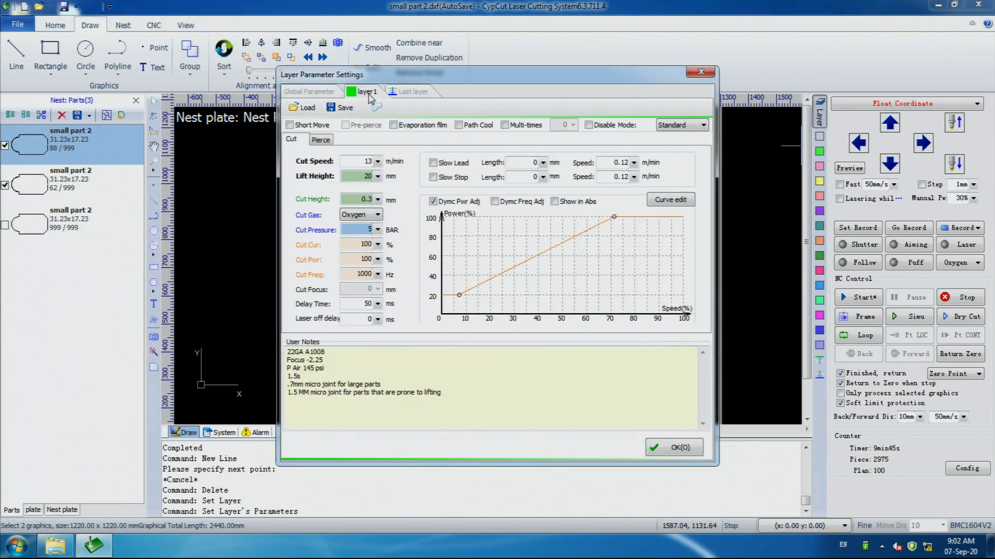
click(398, 91)
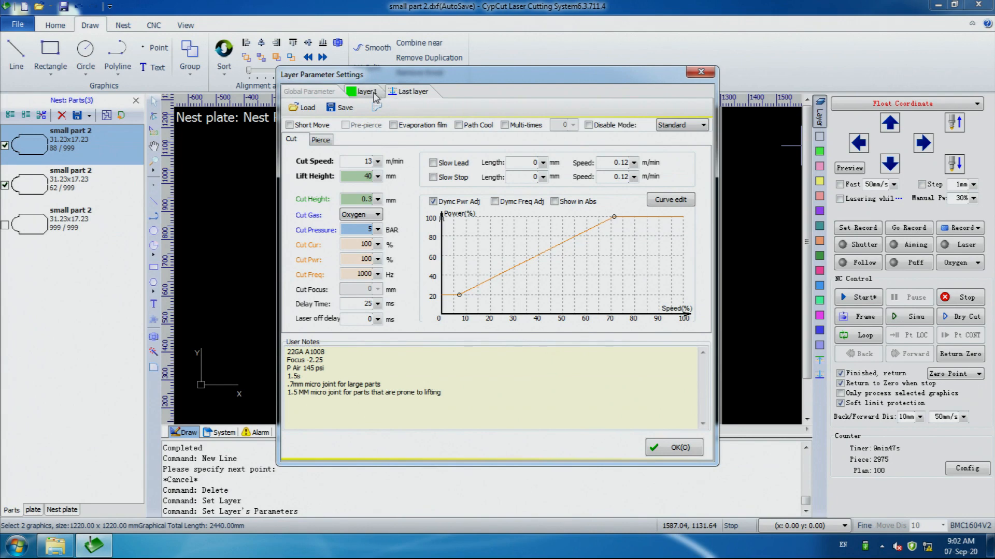
click(372, 90)
click(397, 90)
click(307, 108)
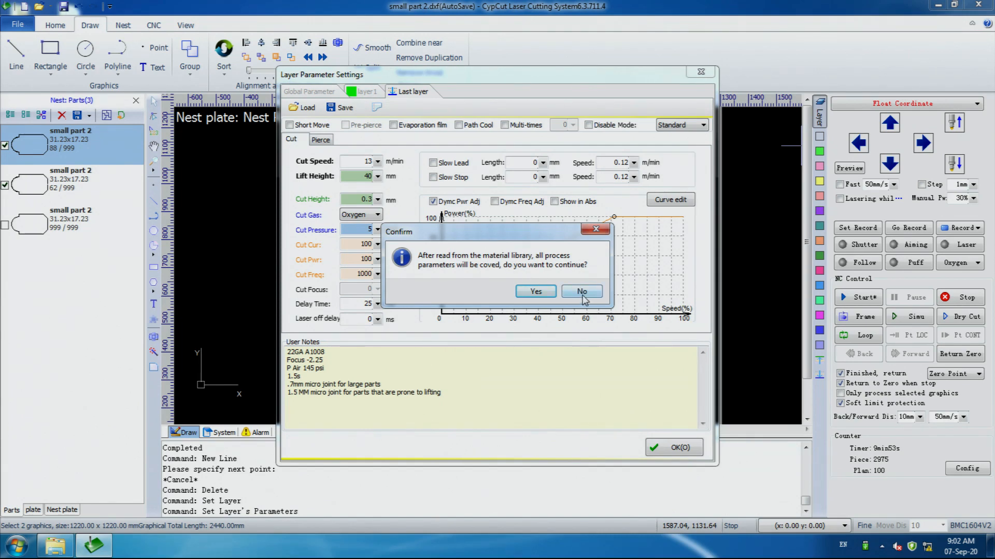
click(596, 229)
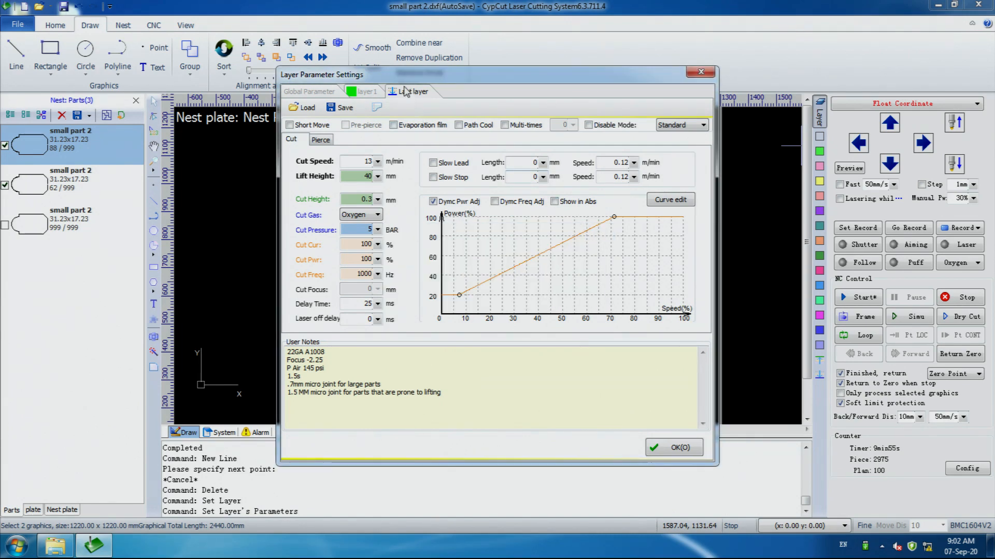
click(369, 93)
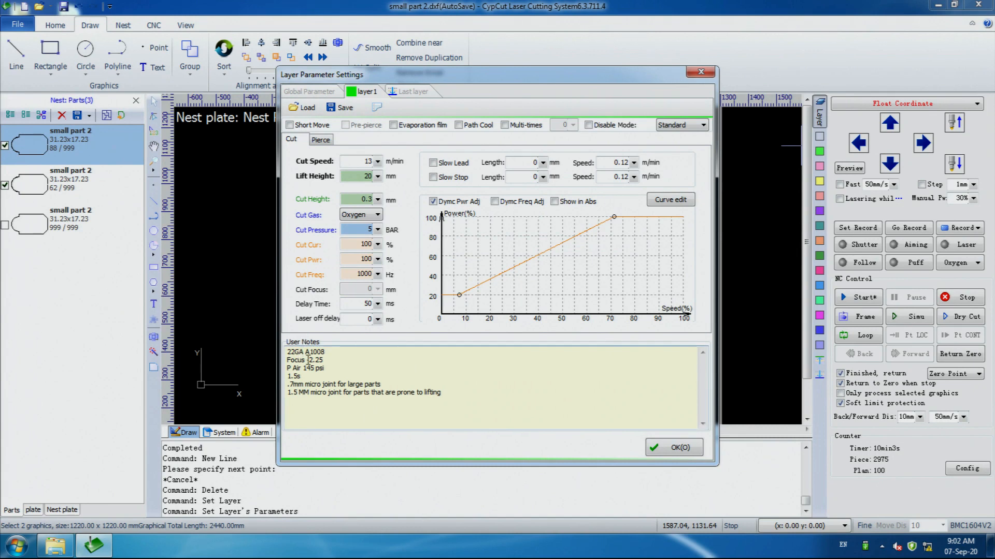
click(400, 93)
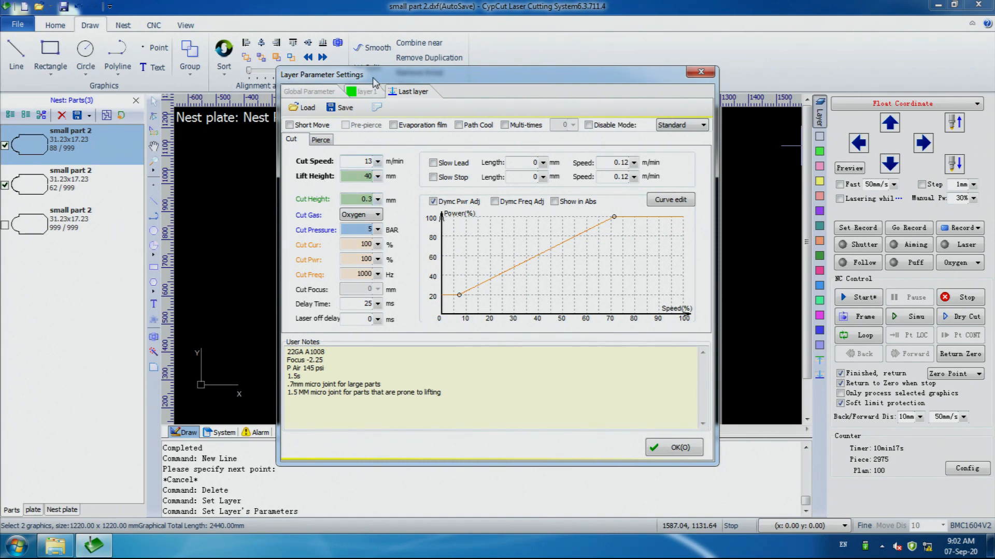
click(367, 90)
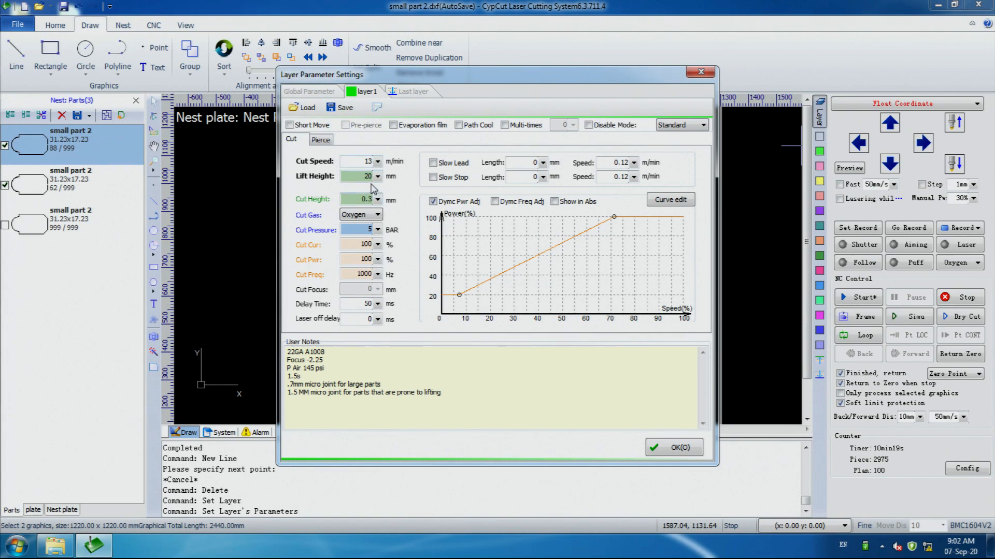
Set the last layer's lift height to 60 mm and apply the layer parameters
click(412, 92)
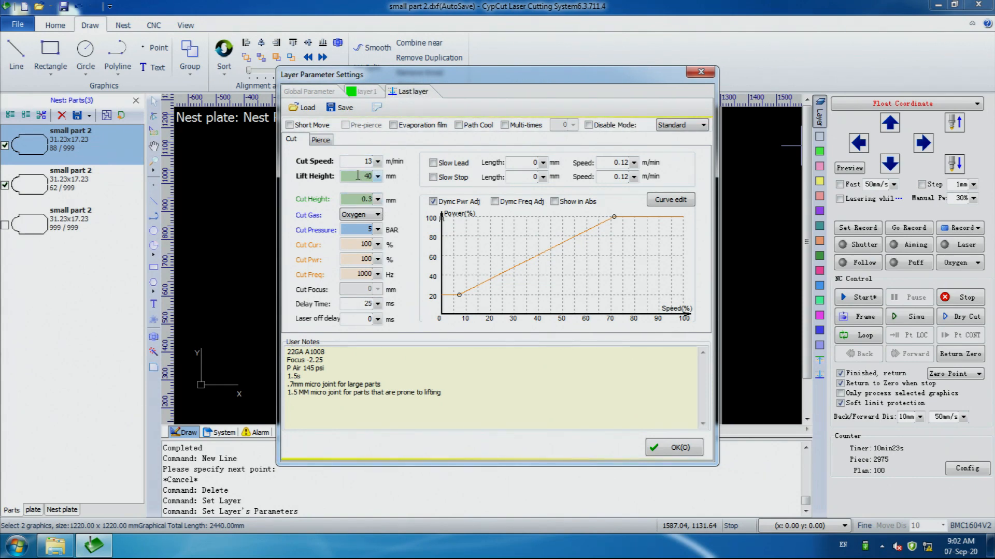
drag(358, 176, 380, 179)
click(371, 87)
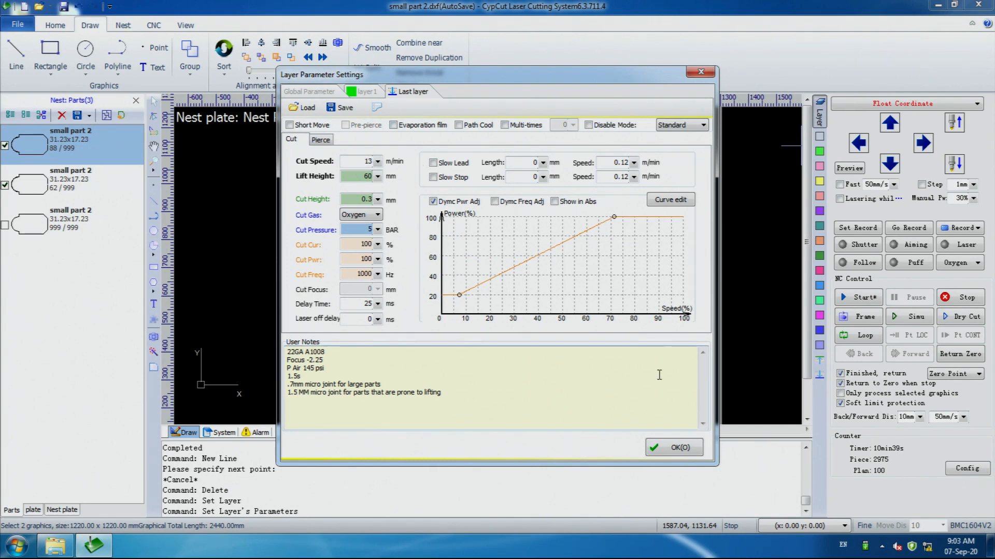
click(679, 448)
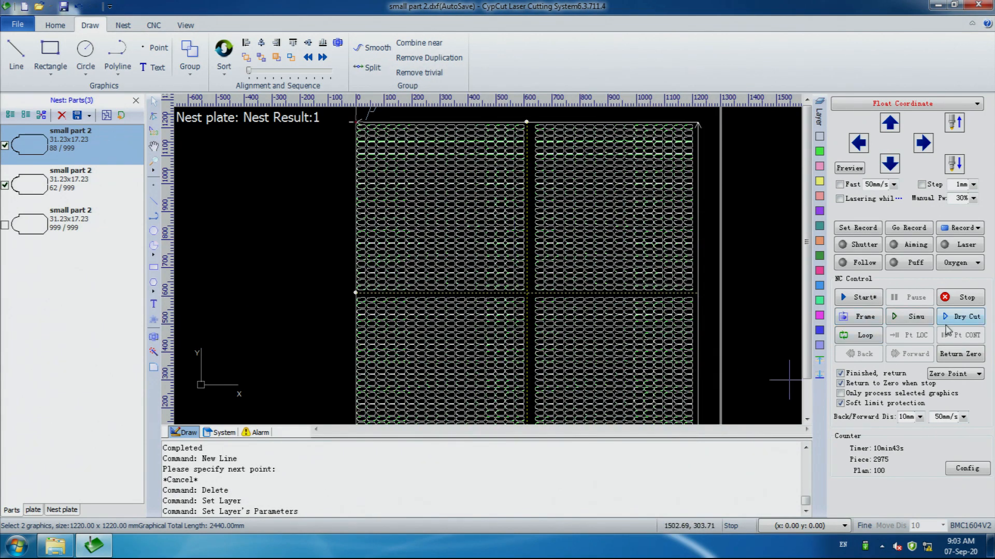
Simulate the cutting of the whole nested sheet and stop the simulation
click(918, 319)
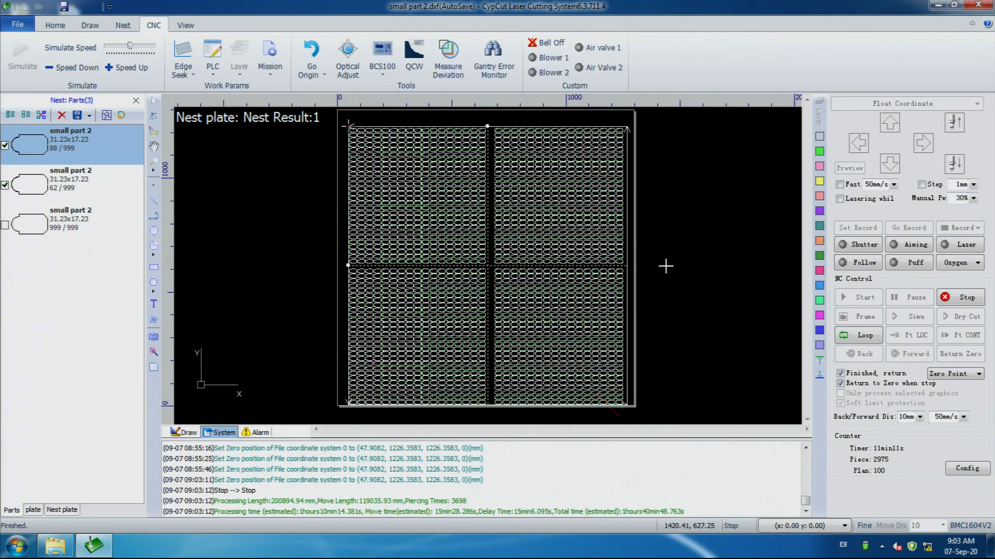
click(962, 302)
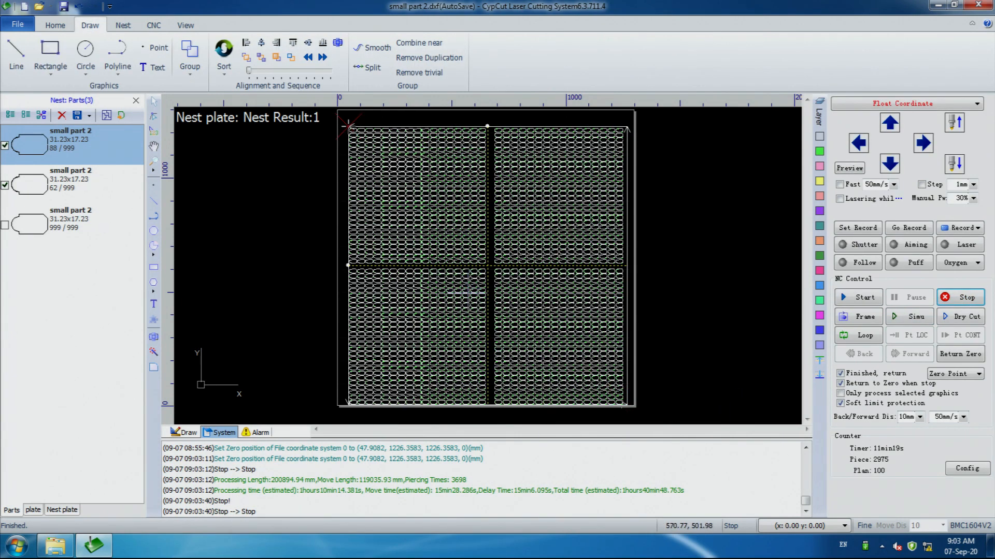
Turn on sort mode and examine the cutting order numbers at the start points of the vertical and horizontal dividing lines
click(147, 27)
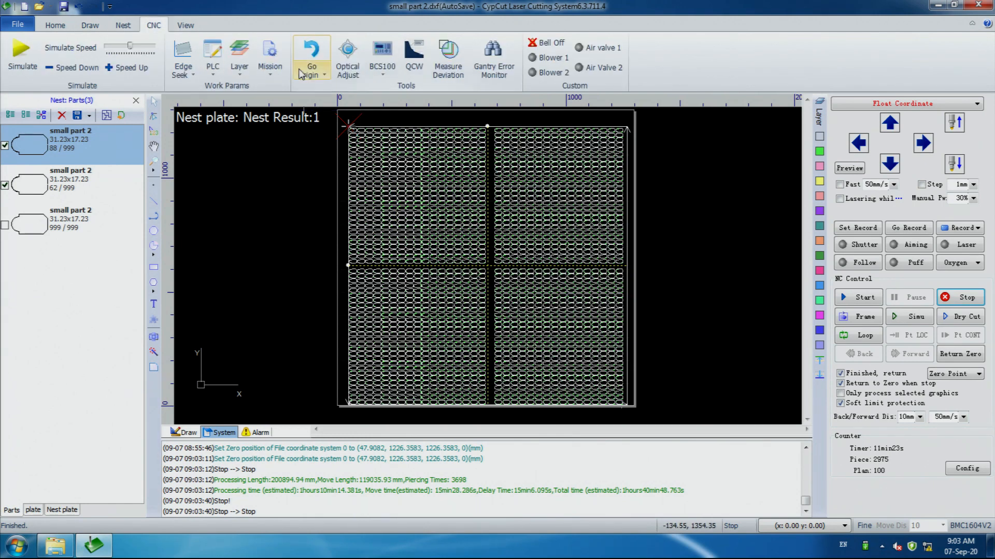
click(184, 26)
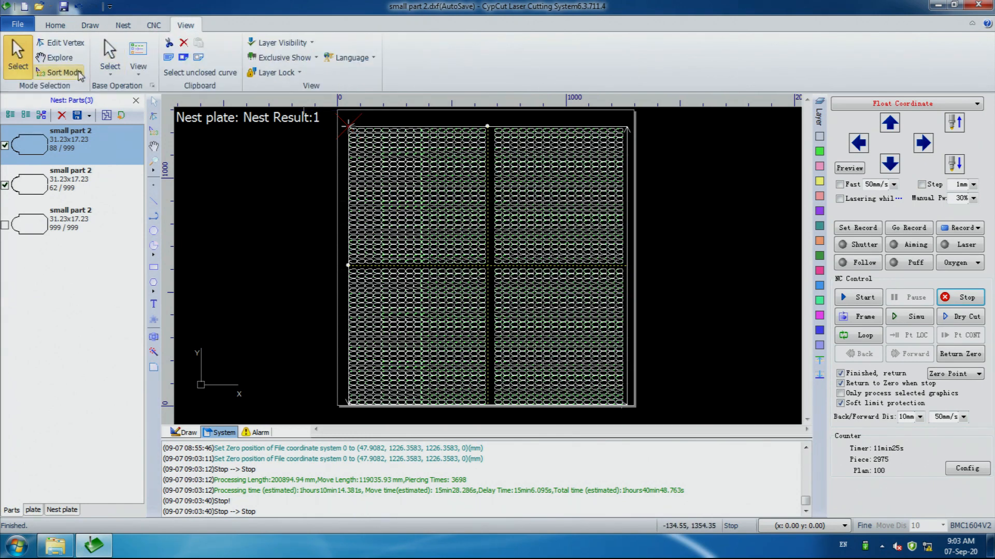
click(60, 72)
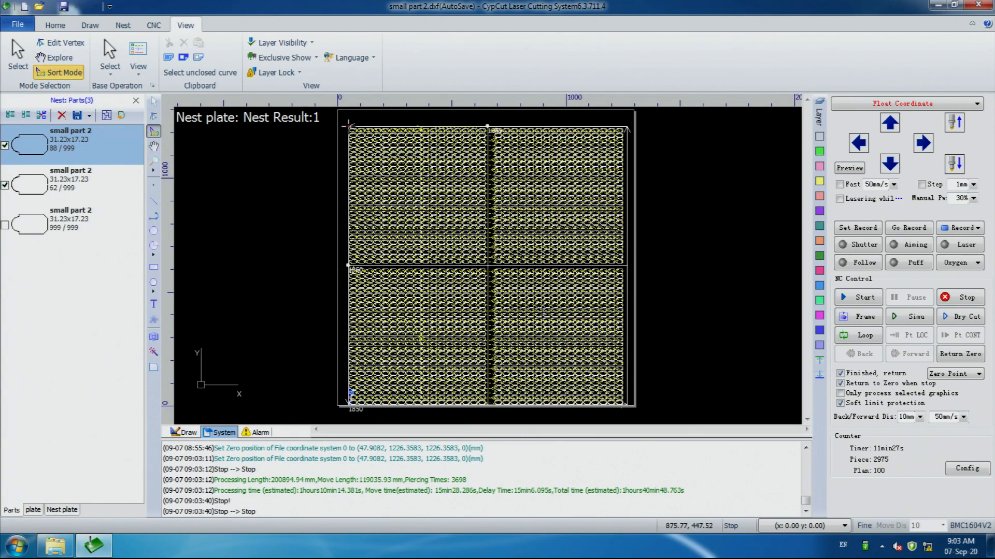
scroll(479, 133, up, 3)
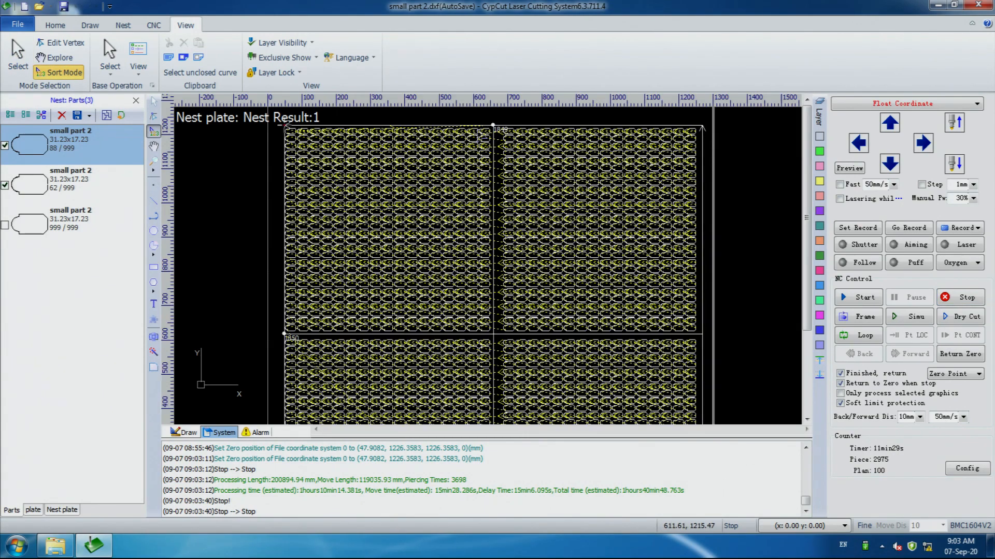
scroll(500, 137, up, 2)
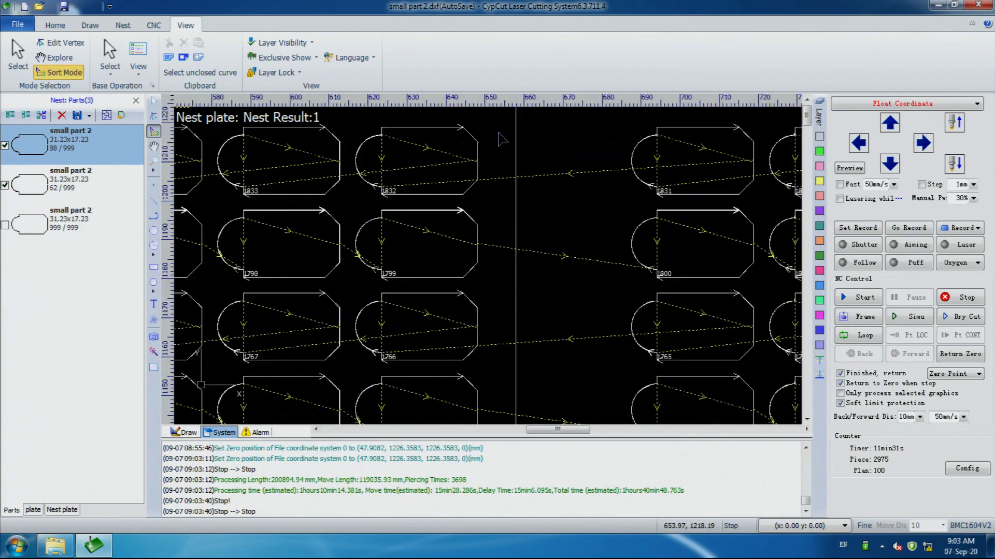
scroll(520, 139, down, 1)
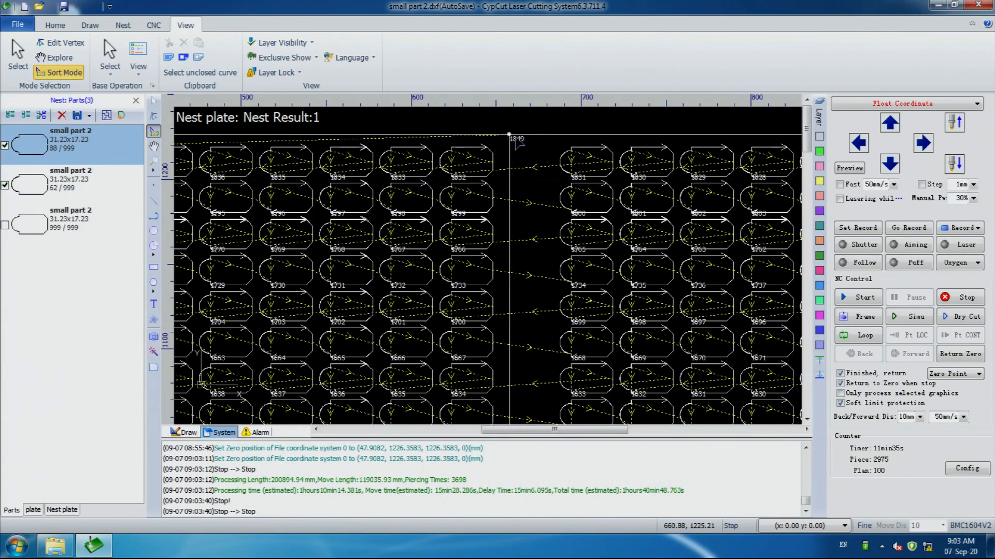
scroll(512, 155, down, 3)
scroll(508, 243, down, 1)
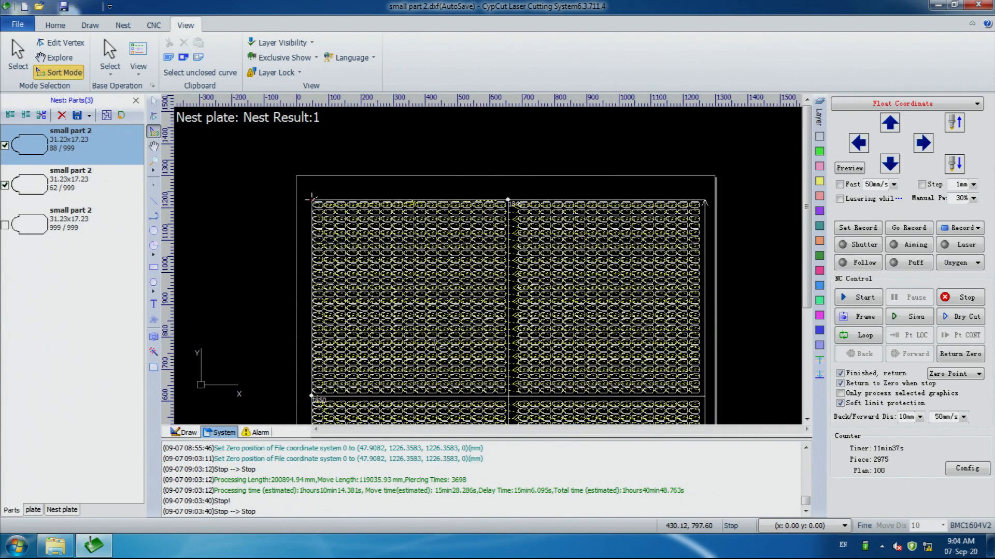
scroll(313, 396, up, 10)
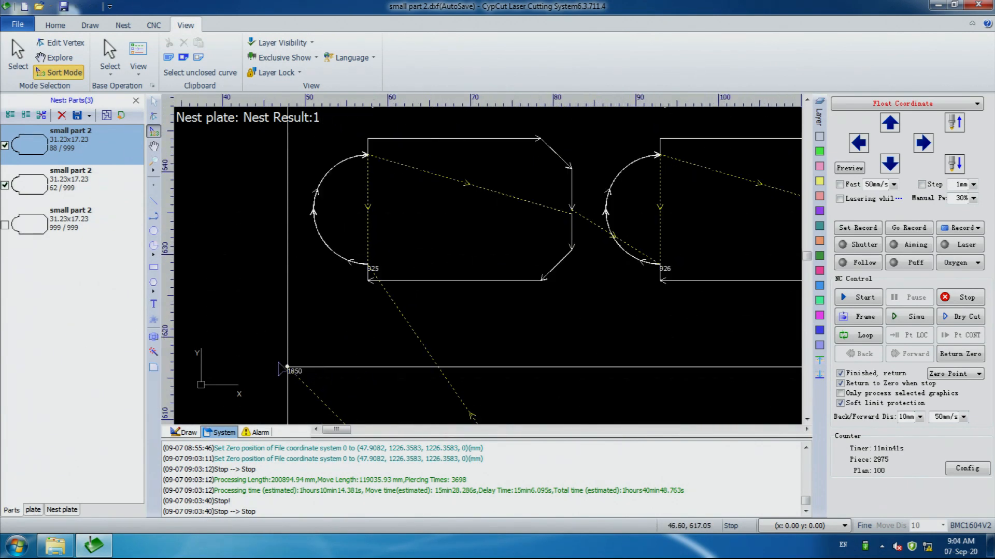
scroll(287, 368, down, 3)
scroll(286, 365, down, 2)
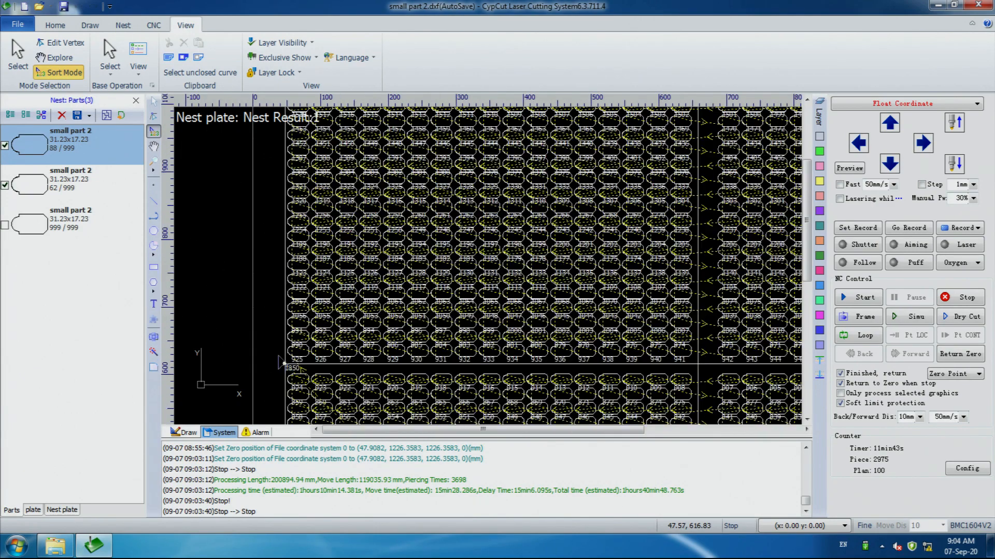
Show the list of nest plates and examine the cutting order along the lower edge of the sheet
click(60, 510)
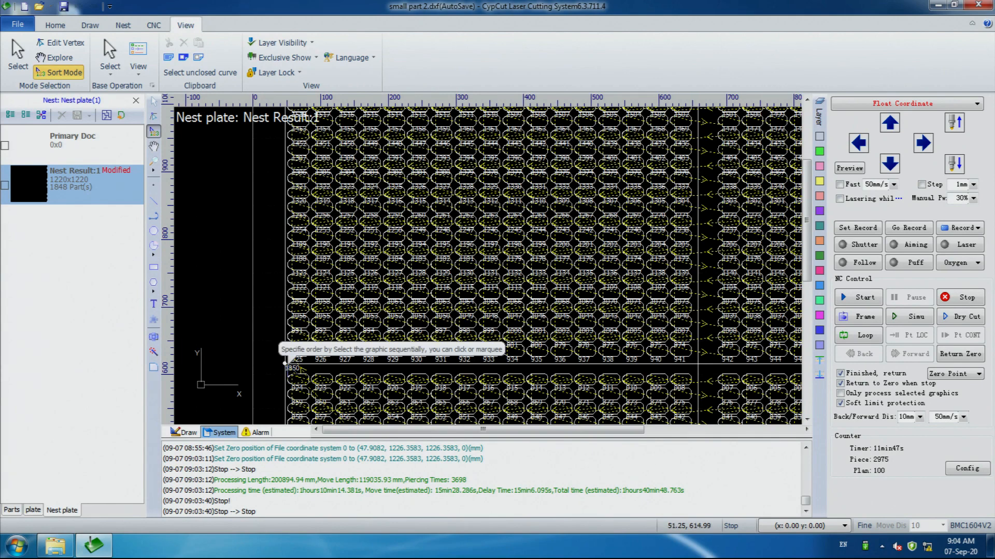
scroll(287, 364, down, 2)
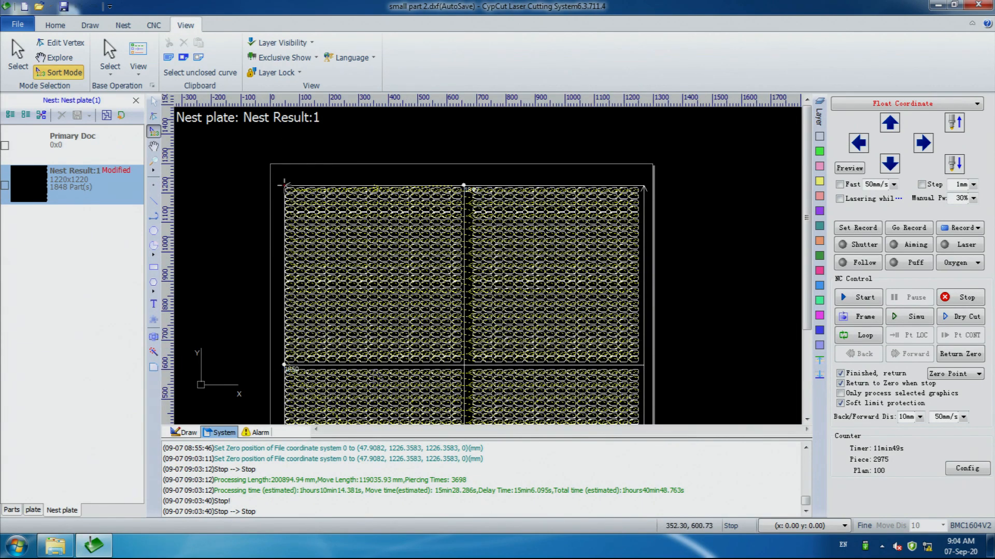
scroll(377, 376, down, 3)
scroll(389, 310, down, 1)
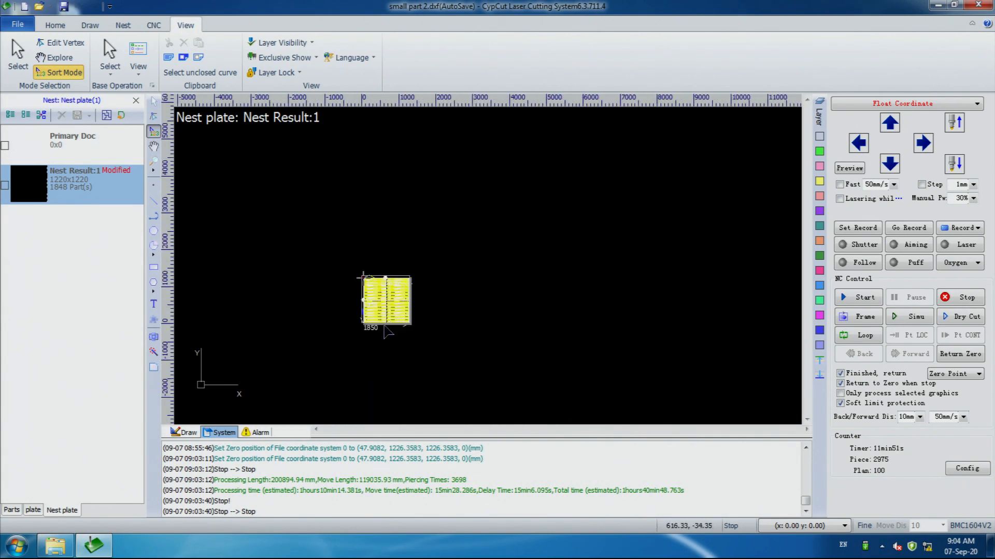
scroll(385, 318, up, 5)
scroll(317, 317, up, 1)
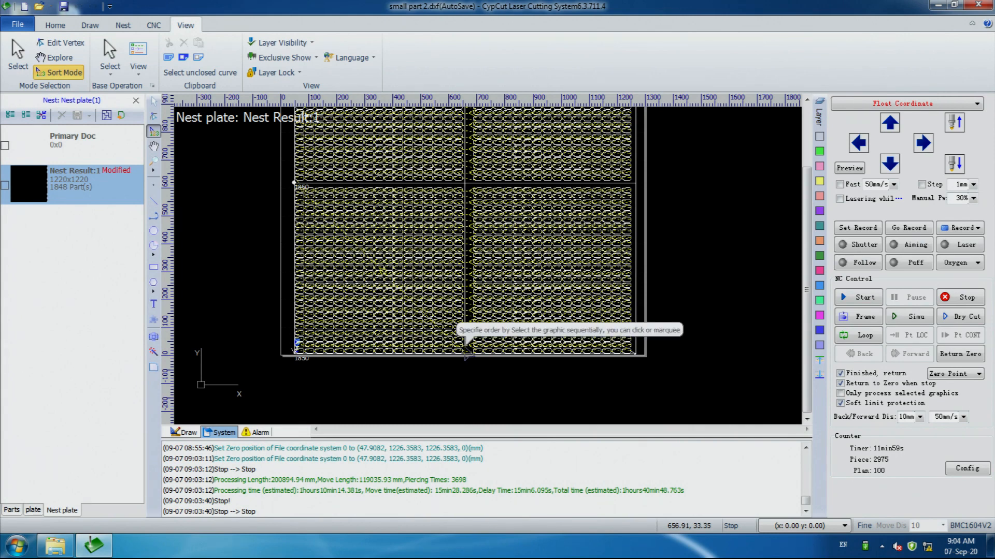
click(546, 379)
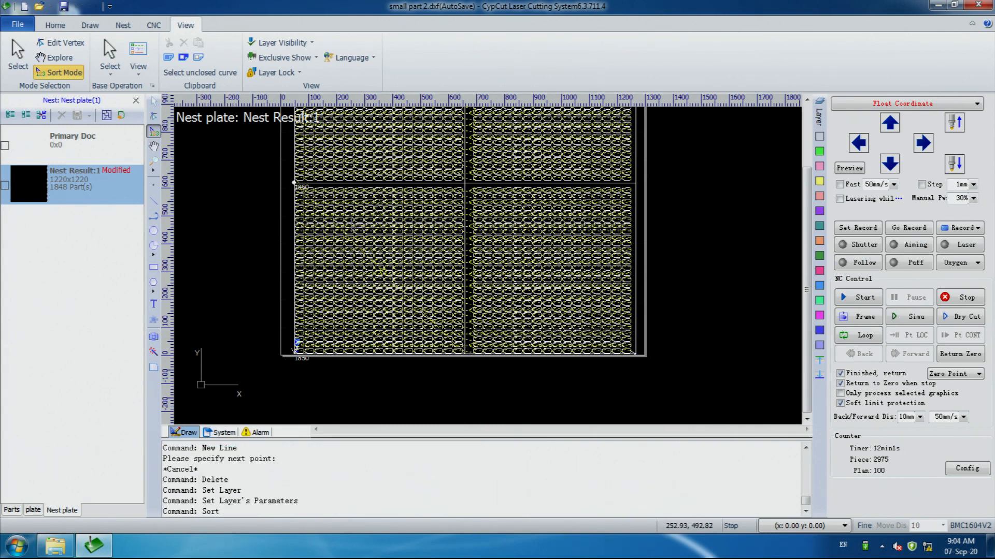
click(92, 26)
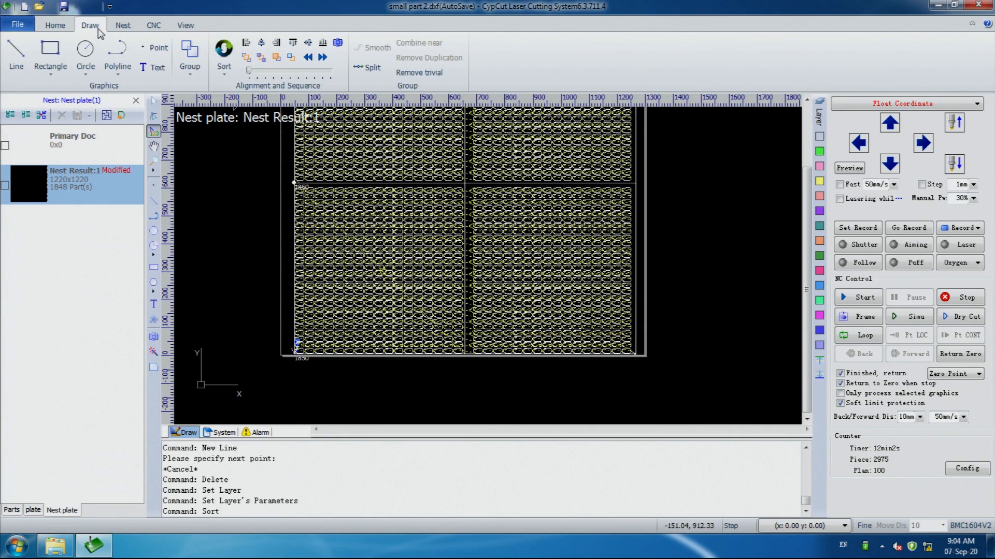
click(143, 28)
click(123, 27)
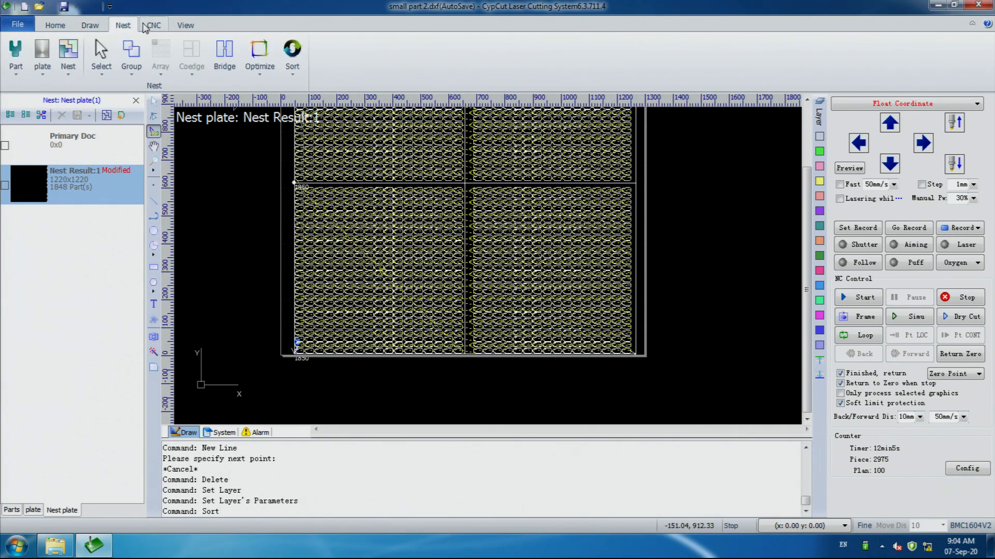
click(146, 26)
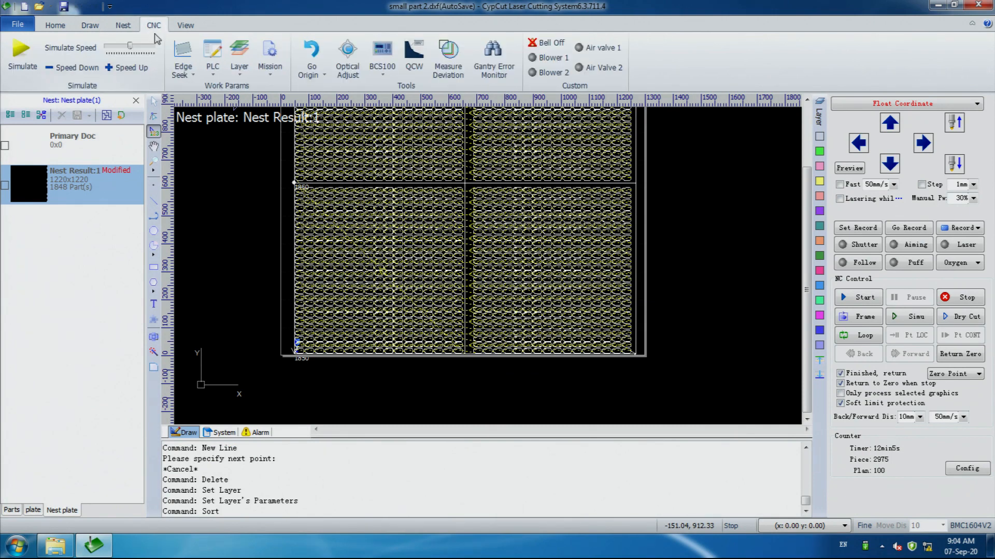
click(192, 75)
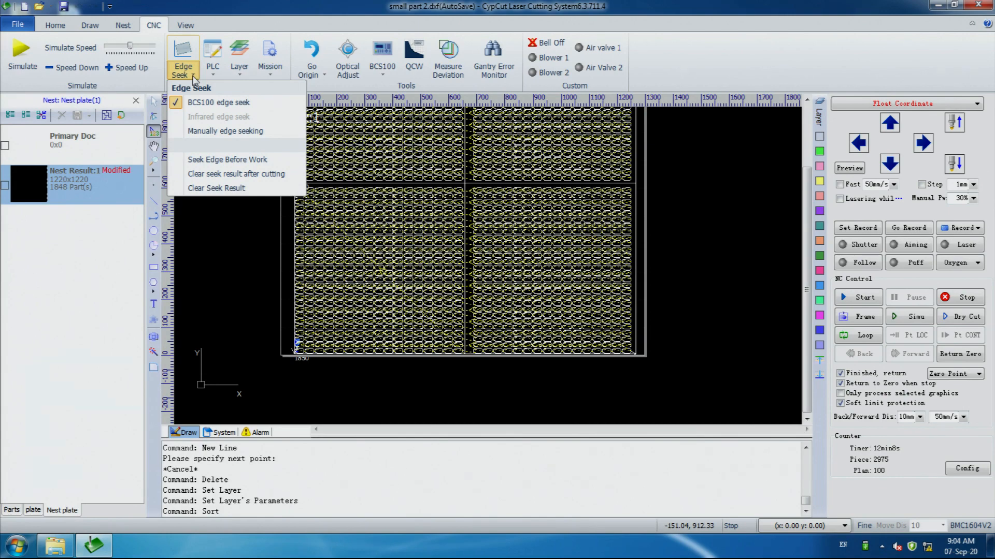
click(769, 285)
scroll(676, 301, up, 1)
scroll(673, 302, down, 2)
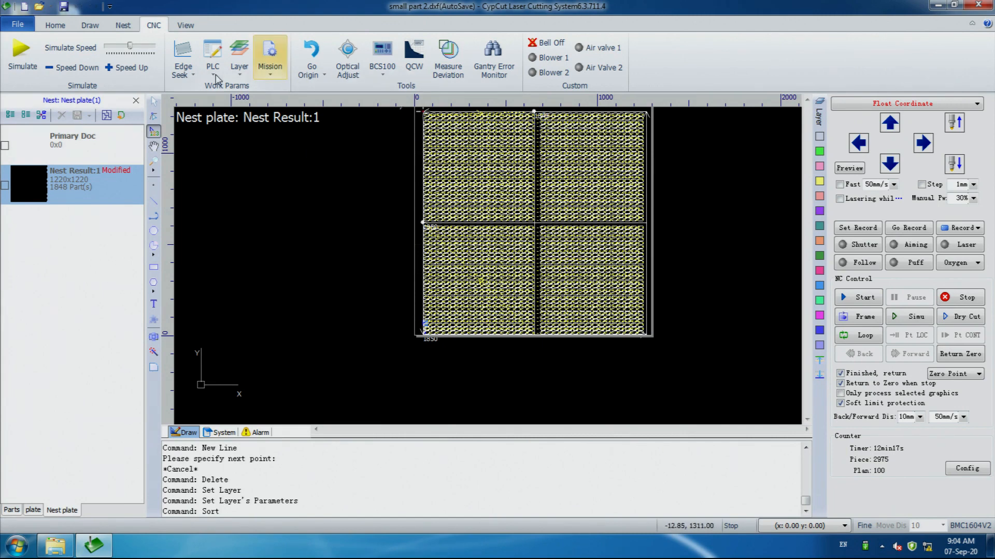
Open the BCS100 edge seek settings, review the X correction value, and close the settings
click(189, 72)
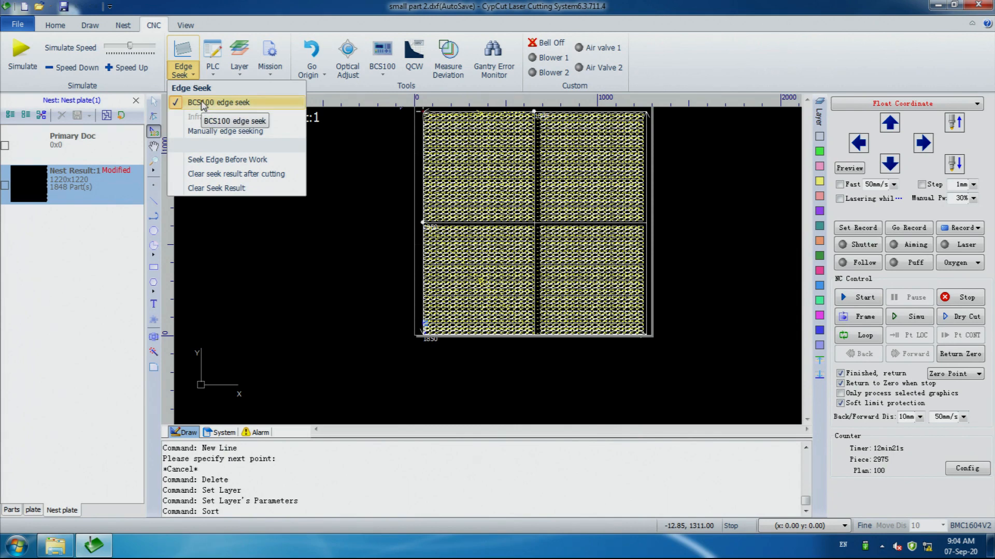
click(202, 103)
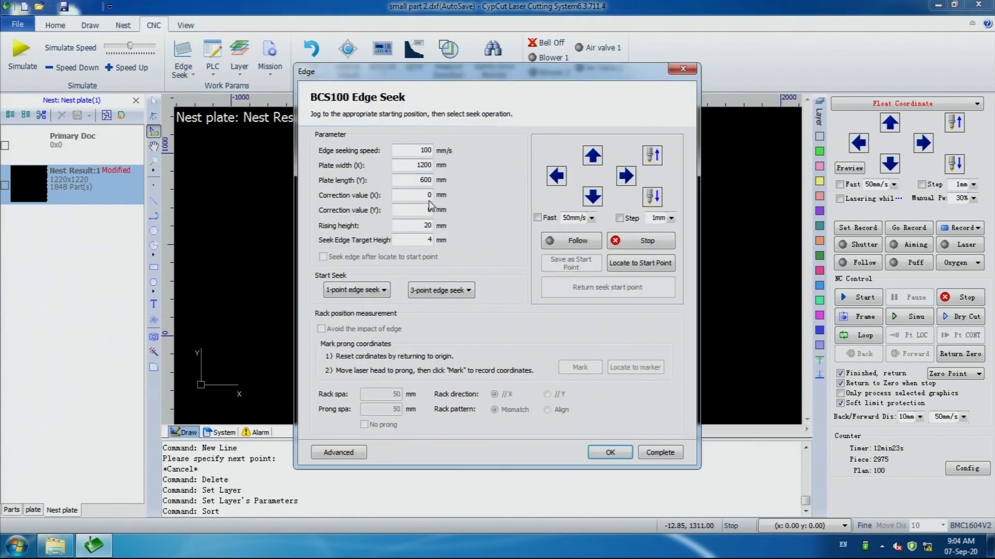
double_click(430, 195)
click(425, 193)
click(660, 454)
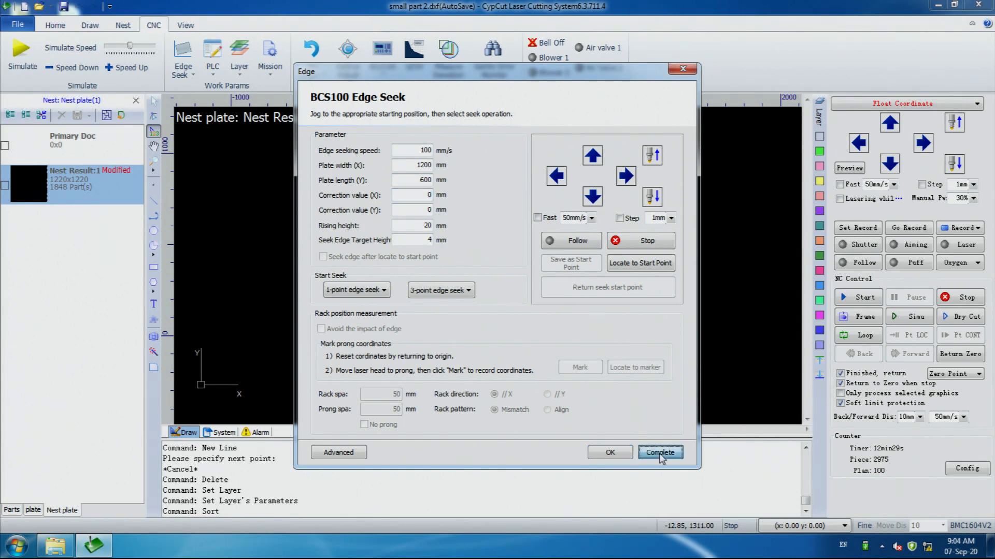
click(604, 460)
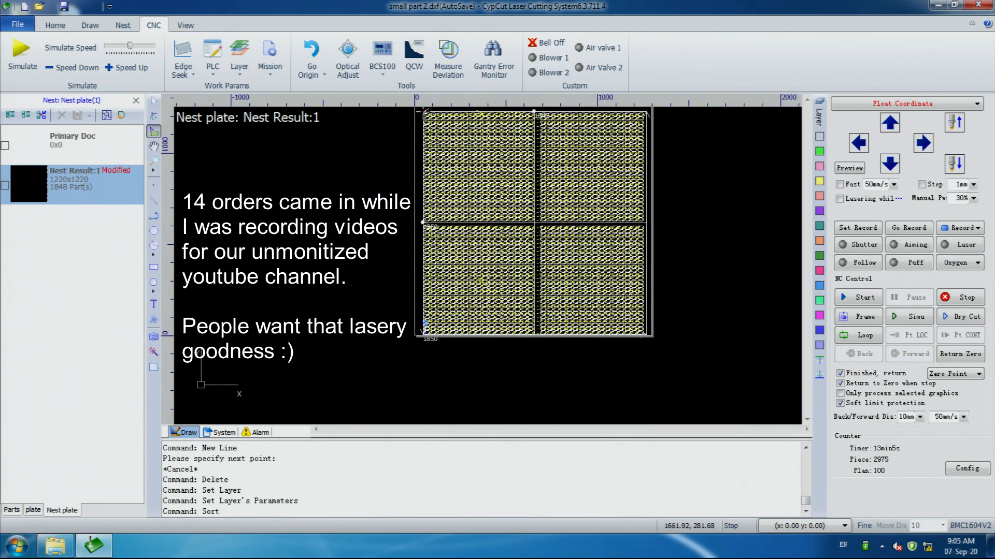
scroll(714, 289, down, 1)
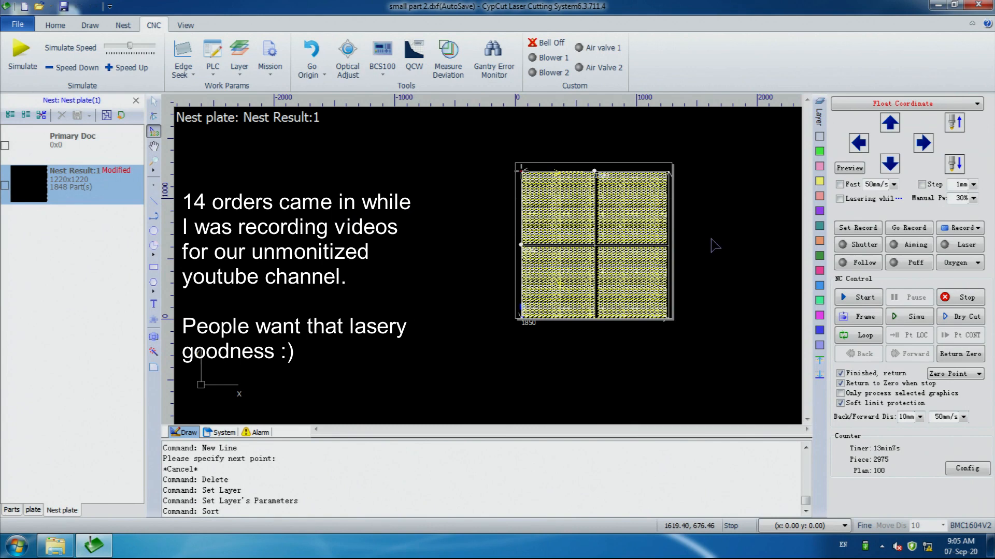
scroll(714, 242, up, 1)
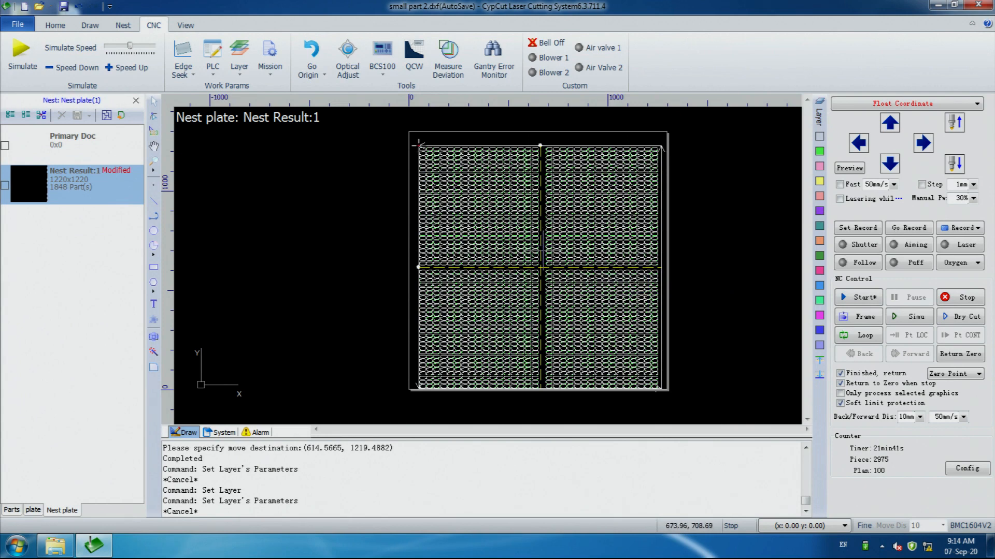
Check which file formats are available for saving the nested sheet, without saving it
click(19, 25)
mouse_move(63, 134)
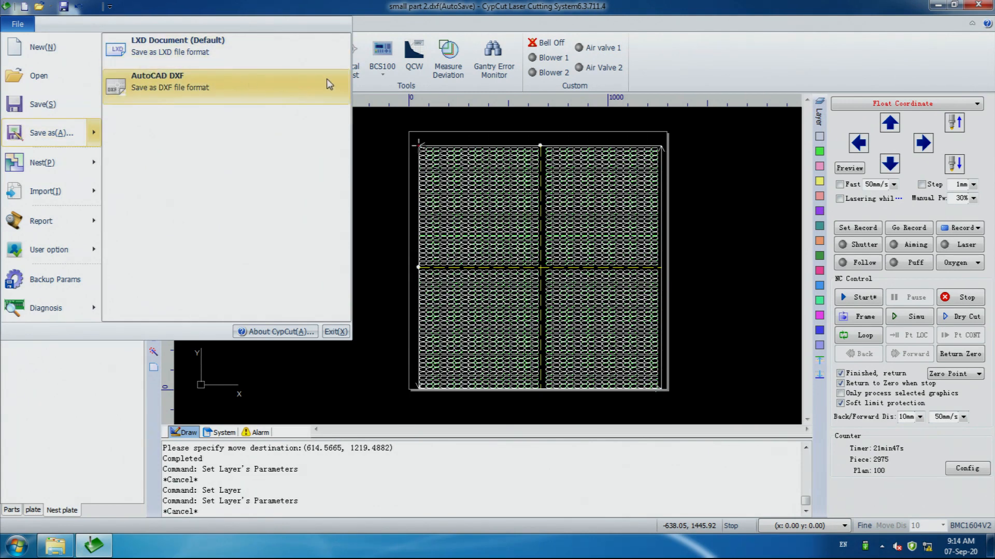
click(670, 133)
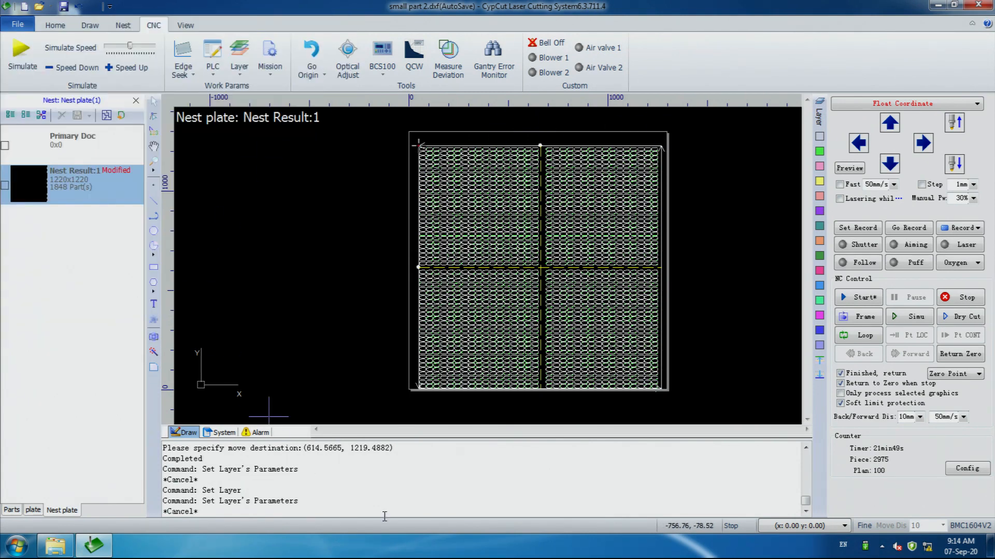